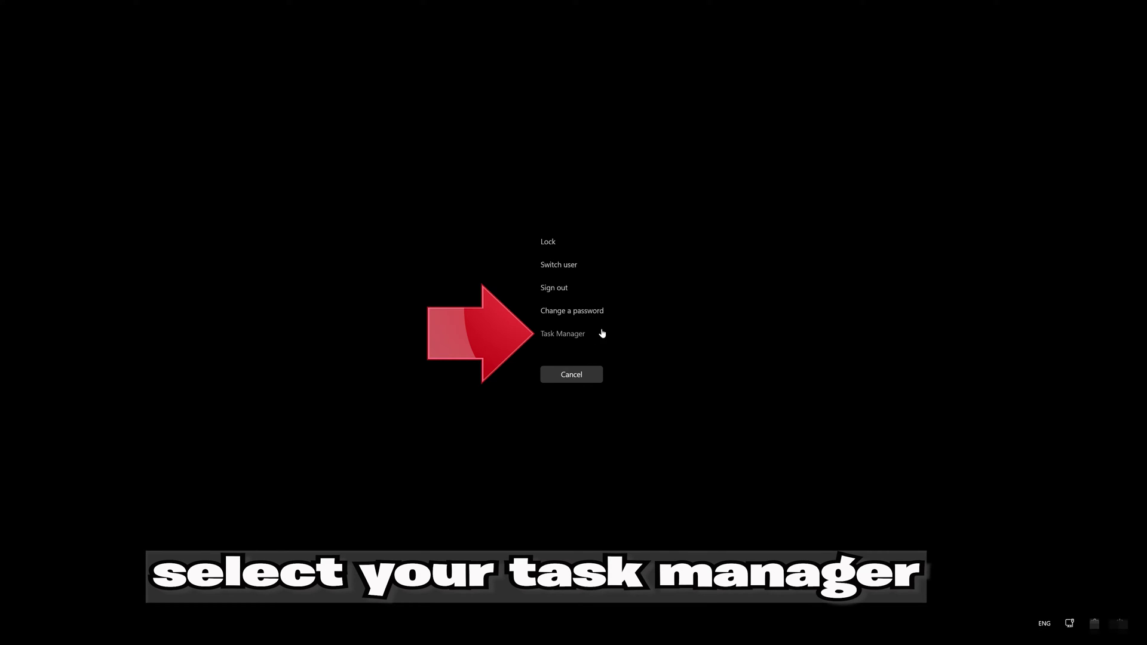
Step: Open Task Manager from the security screen and select the Windows Explorer process in the list
left_click(574, 338)
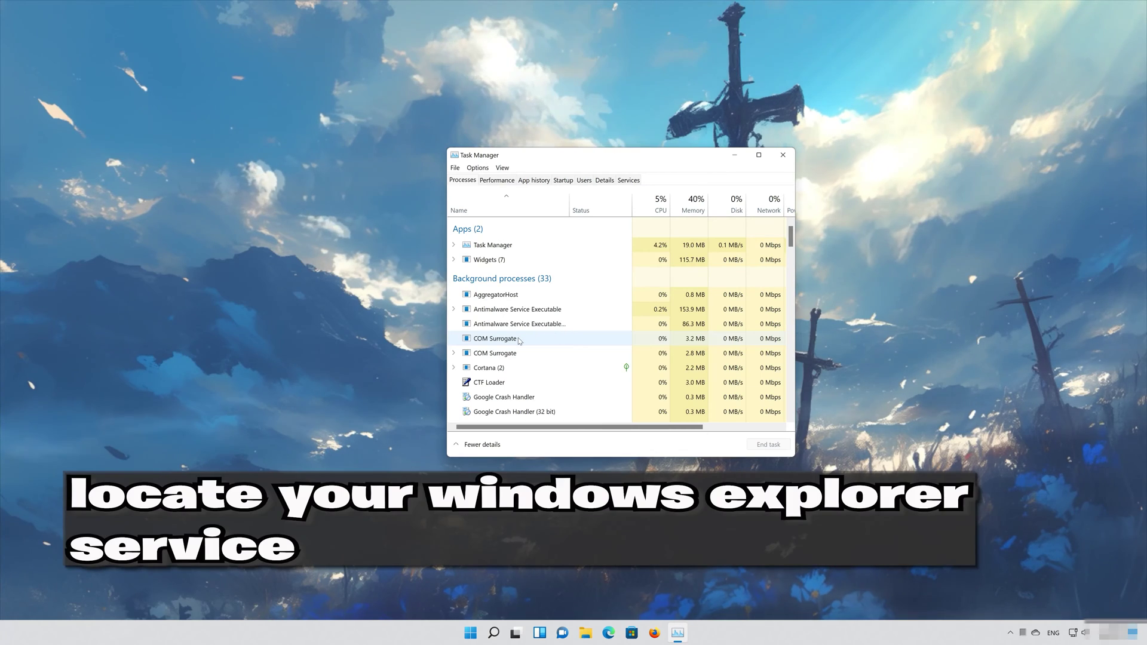
left_click(542, 338)
scroll(536, 356, "down", 9)
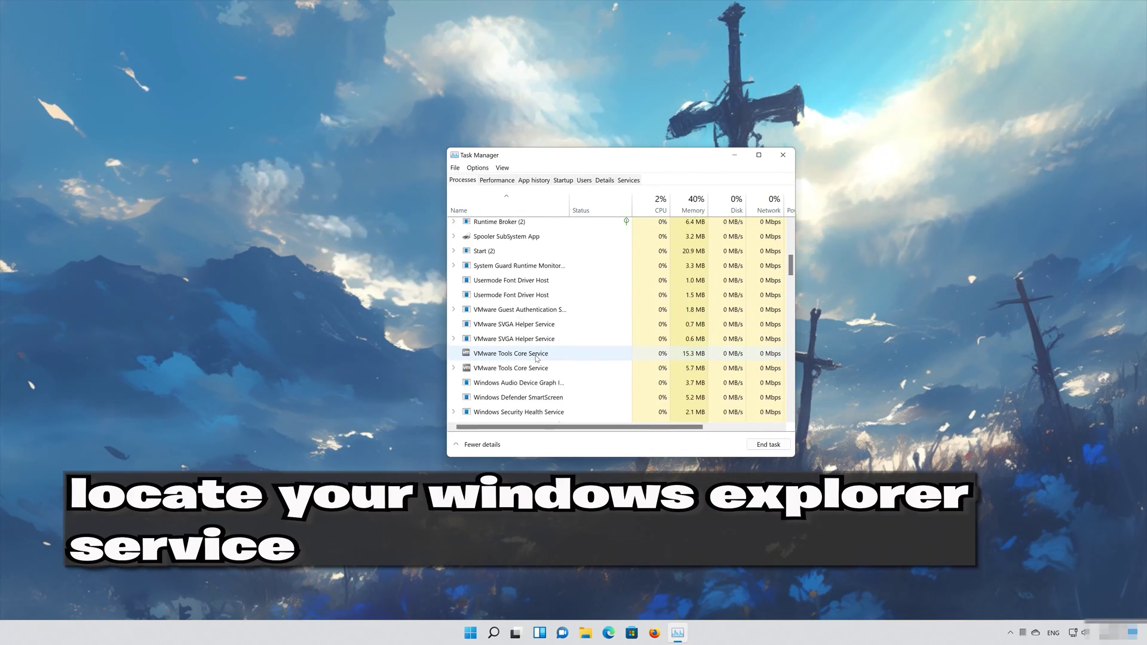
scroll(537, 358, "down", 12)
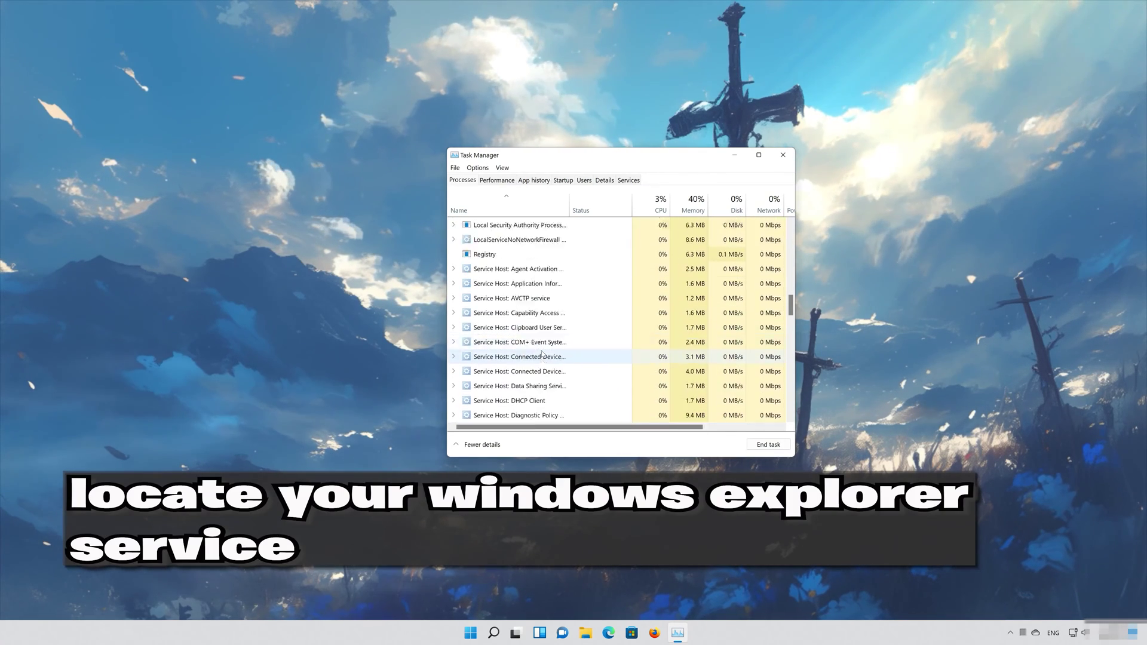
scroll(543, 353, "down", 12)
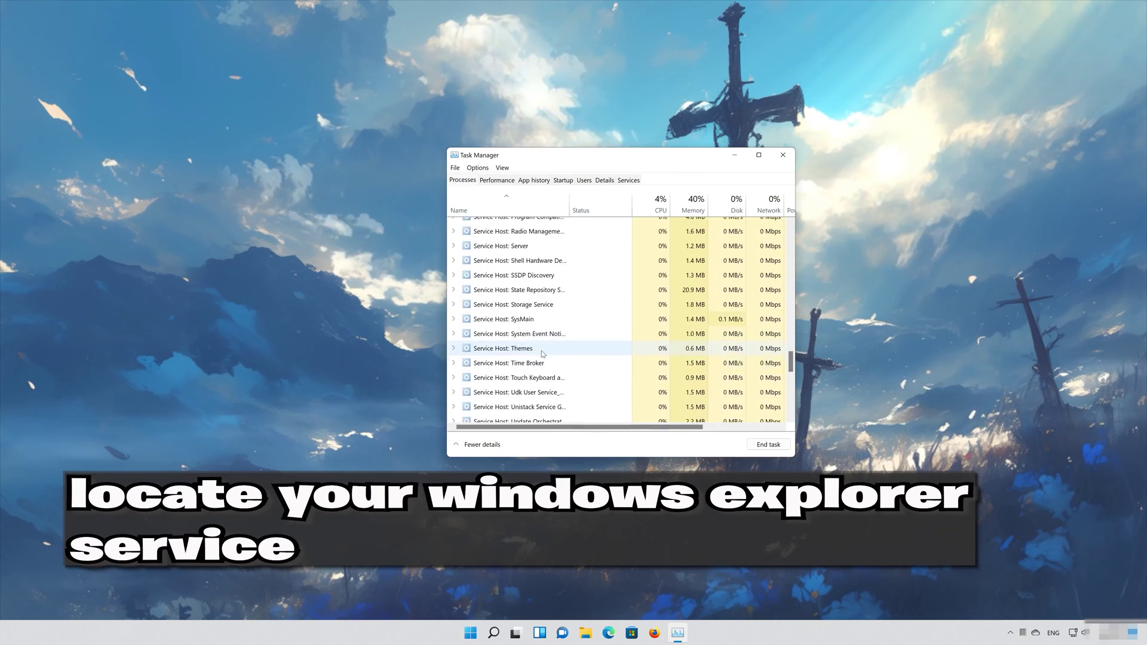
scroll(542, 353, "down", 5)
left_click(466, 365)
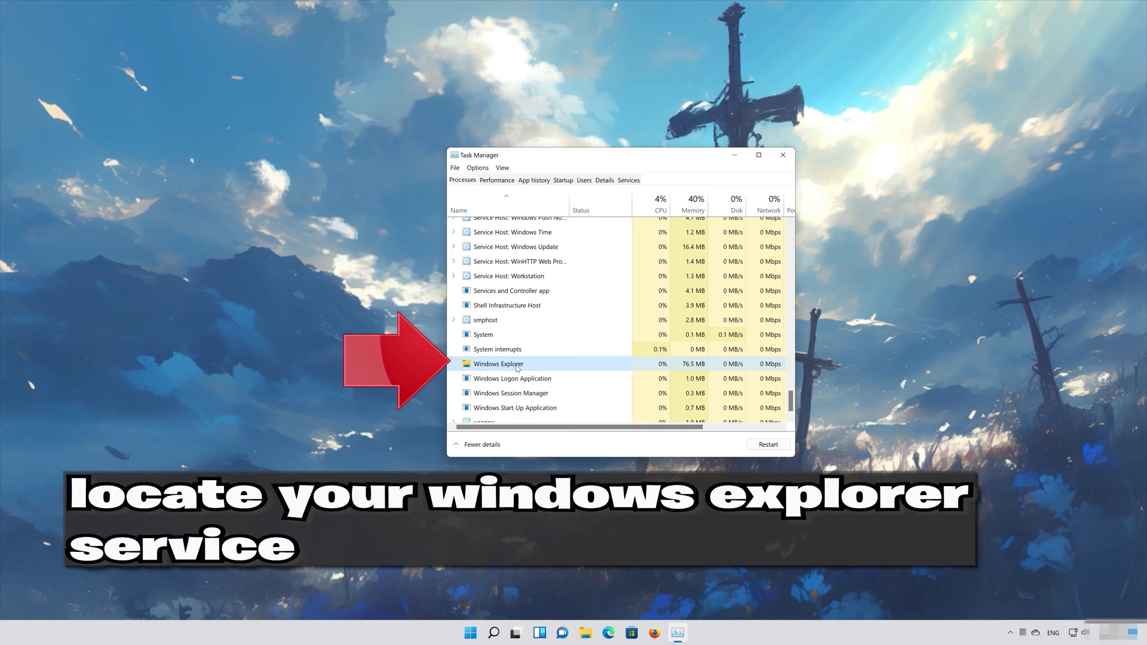
Step: End the Windows Explorer task, then relaunch explorer.exe as a new task
right_click(517, 369)
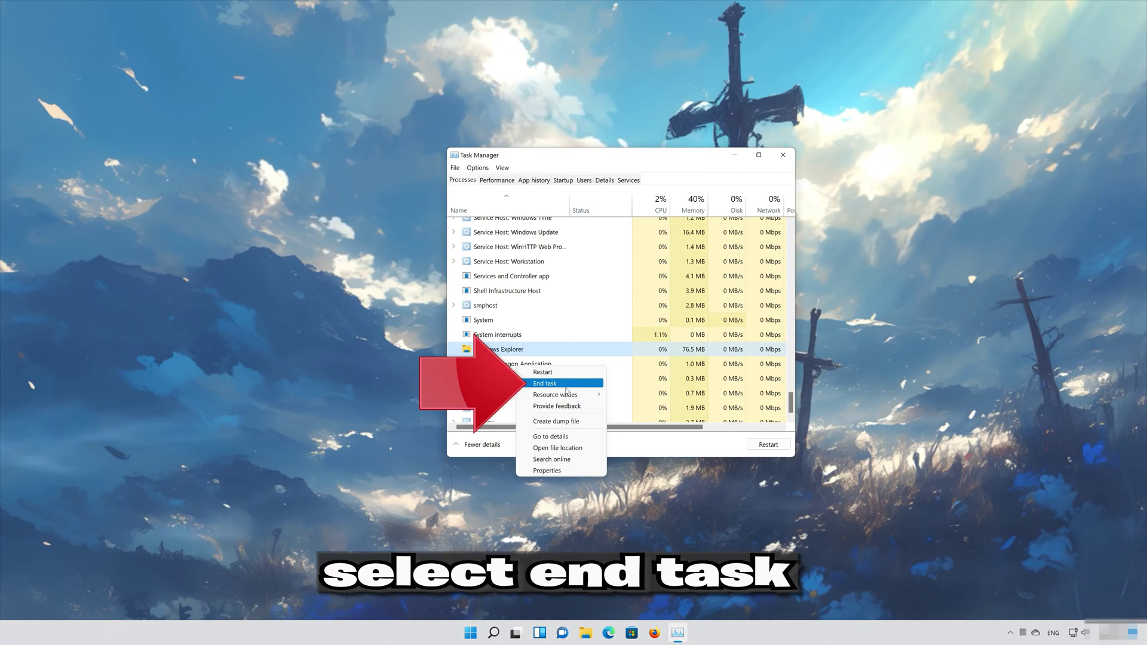
left_click(567, 385)
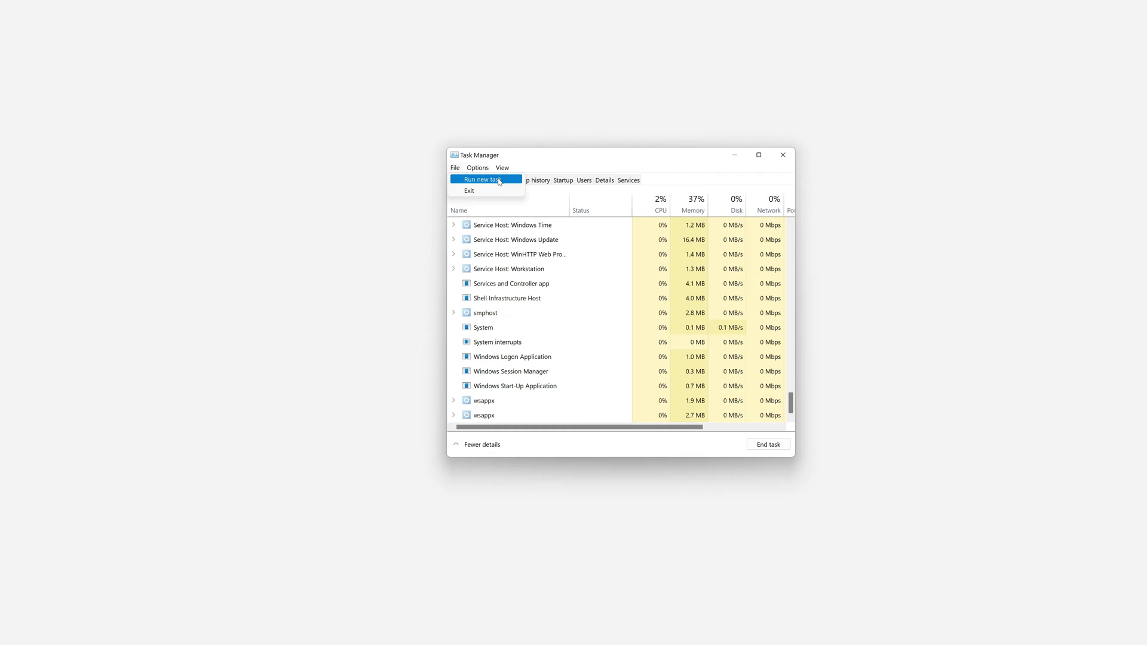
left_click(499, 180)
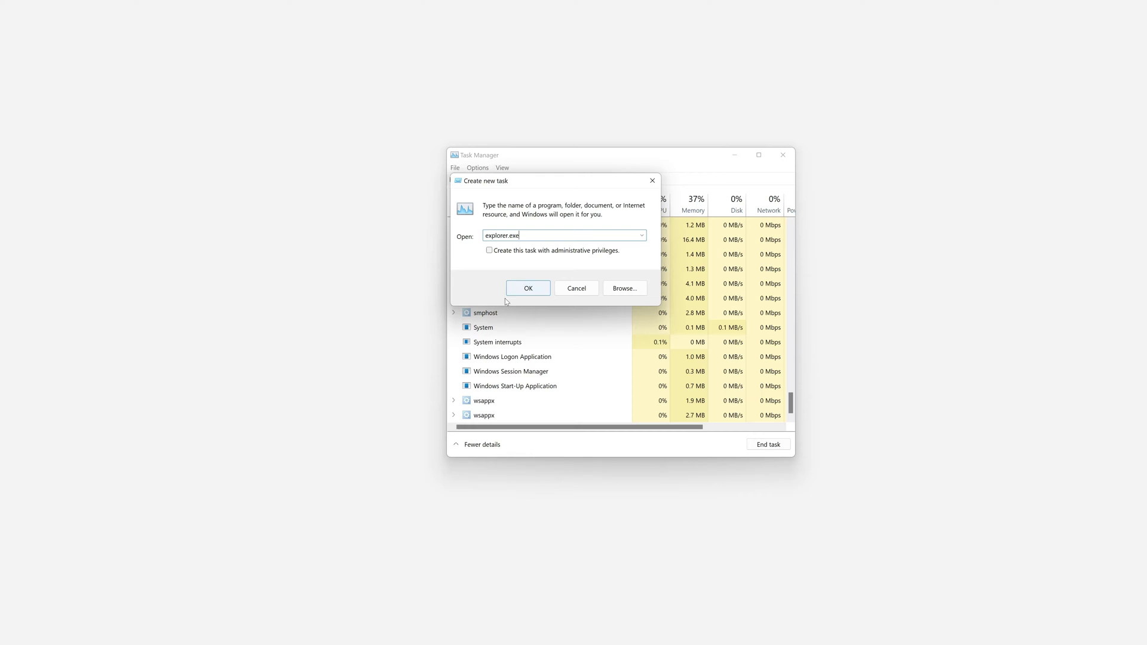
left_click(520, 289)
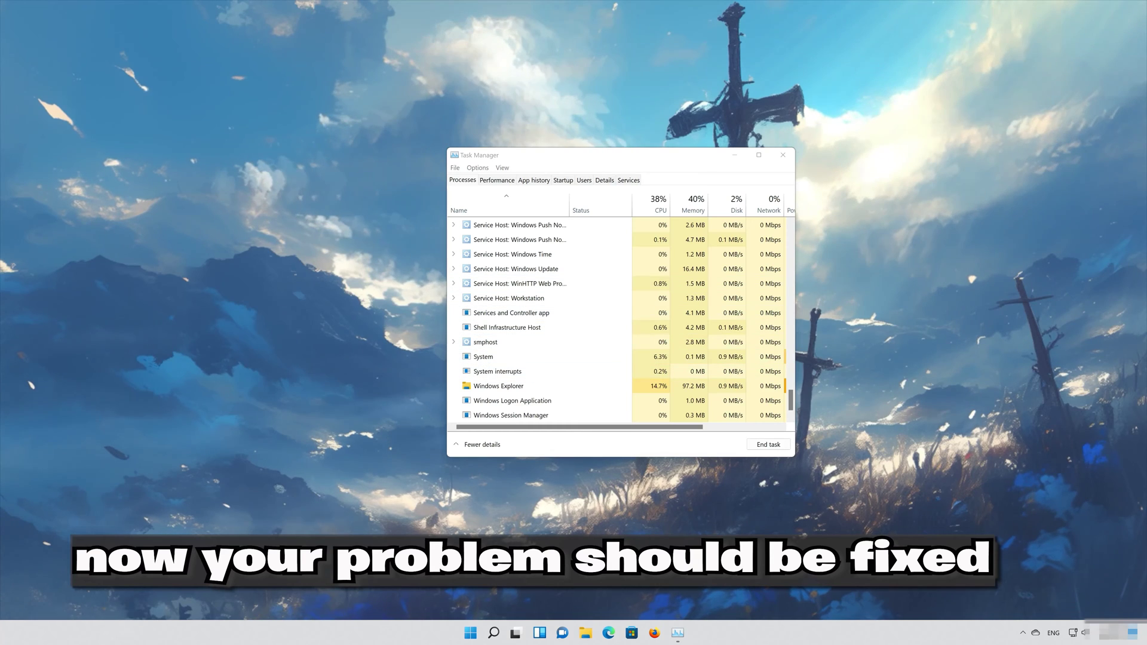
Step: Confirm the Start menu opens, close Task Manager, and return to the Ctrl+Alt+Del screen
left_click(472, 632)
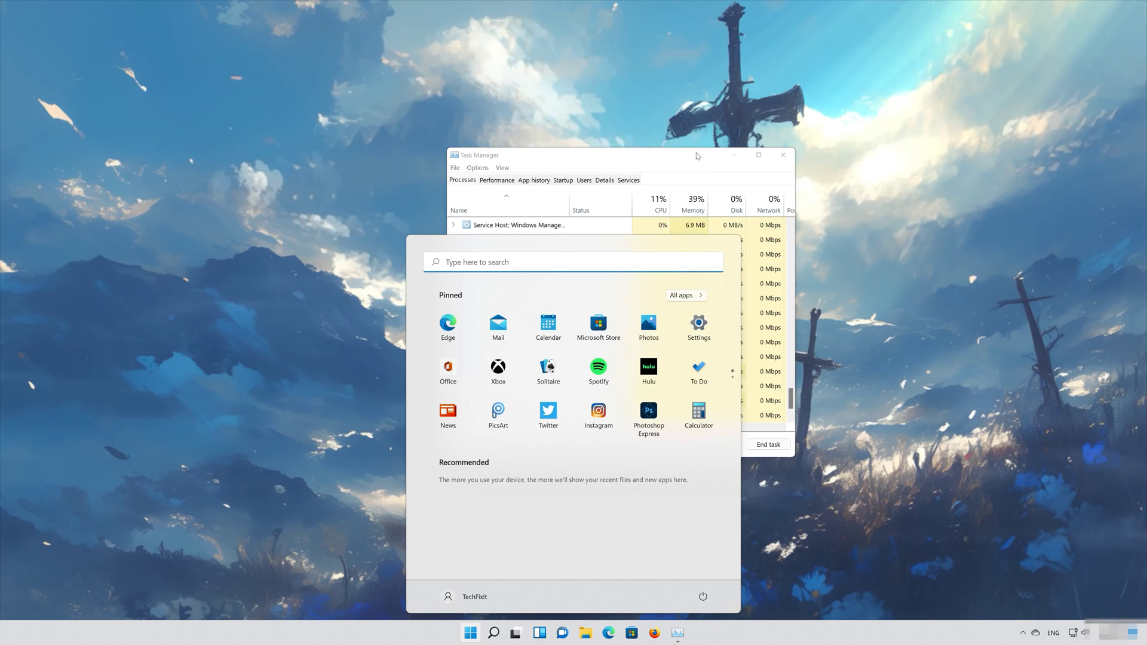
left_click(780, 157)
left_click(780, 156)
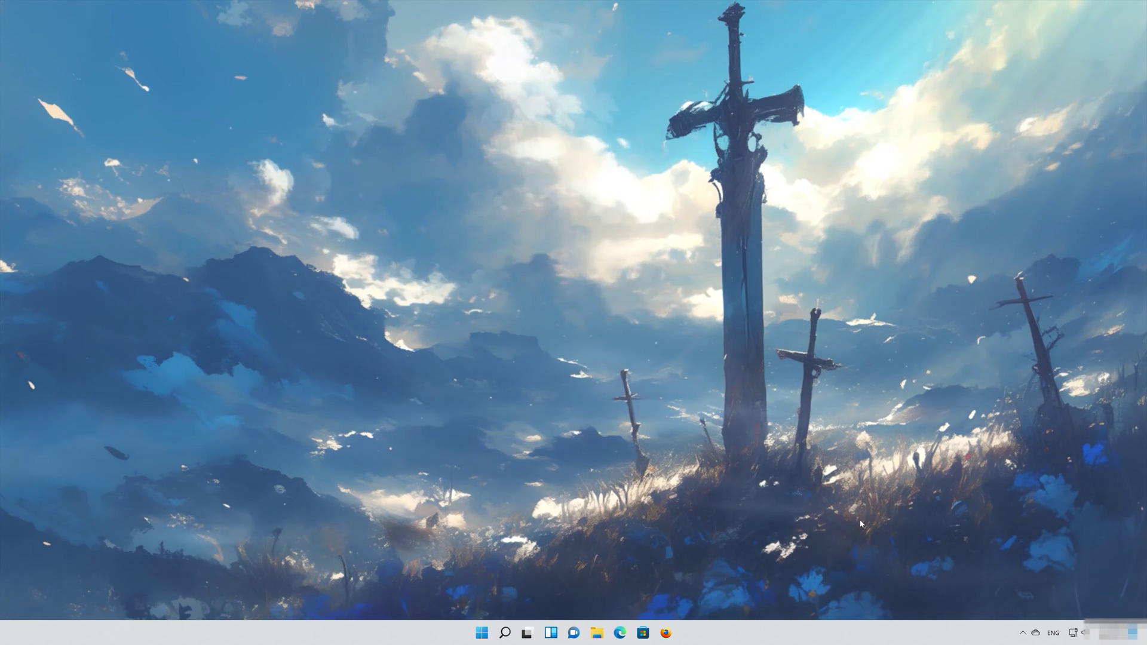
key("ctrl+alt+Delete")
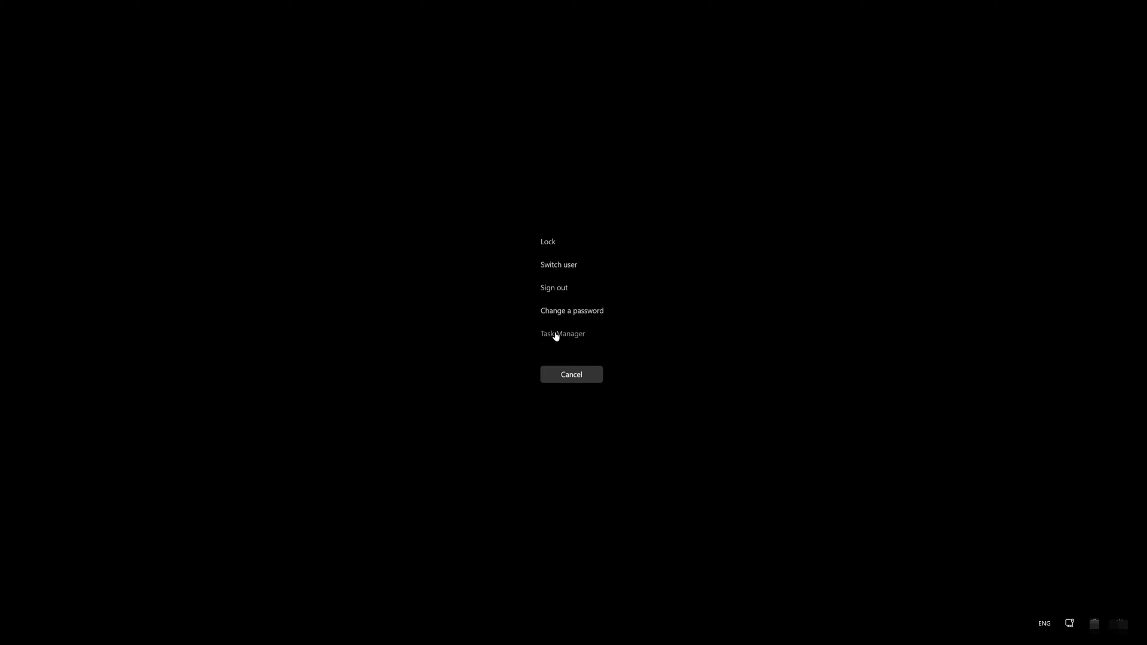
Step: Reopen Task Manager in its More details view and open the File menu
left_click(555, 334)
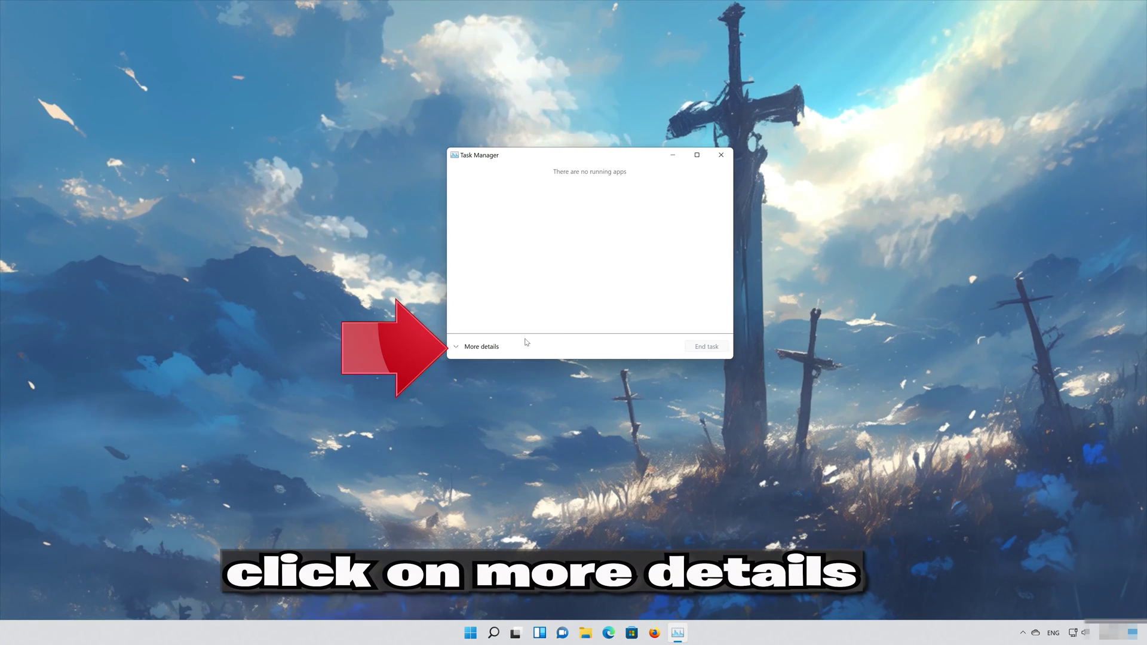
left_click(486, 349)
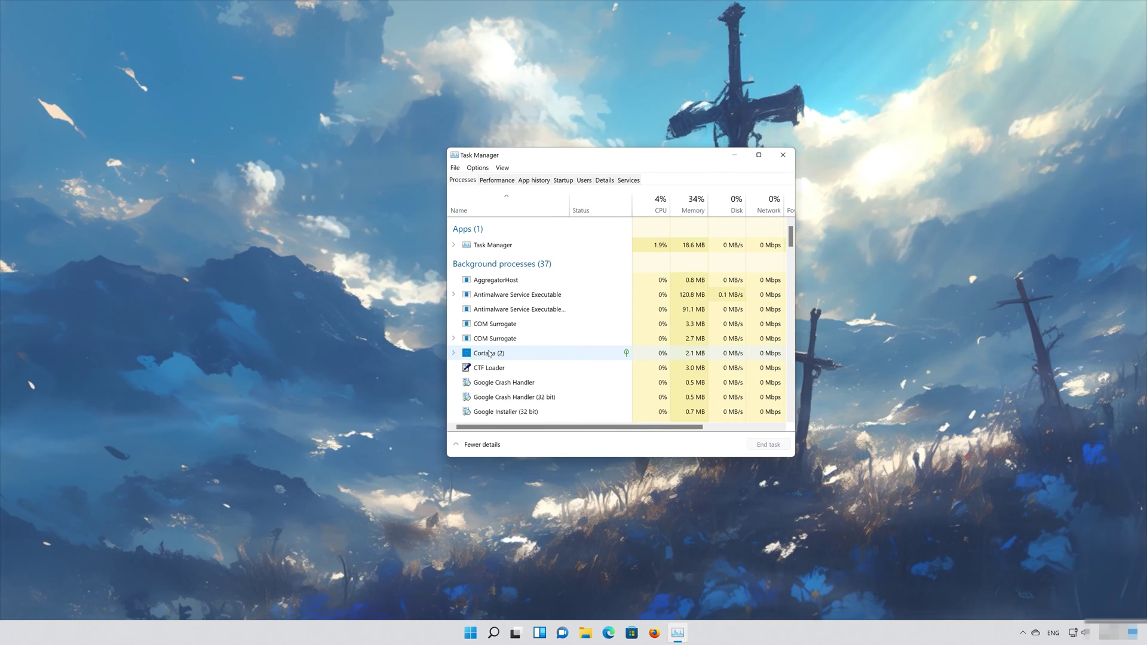
left_click(472, 168)
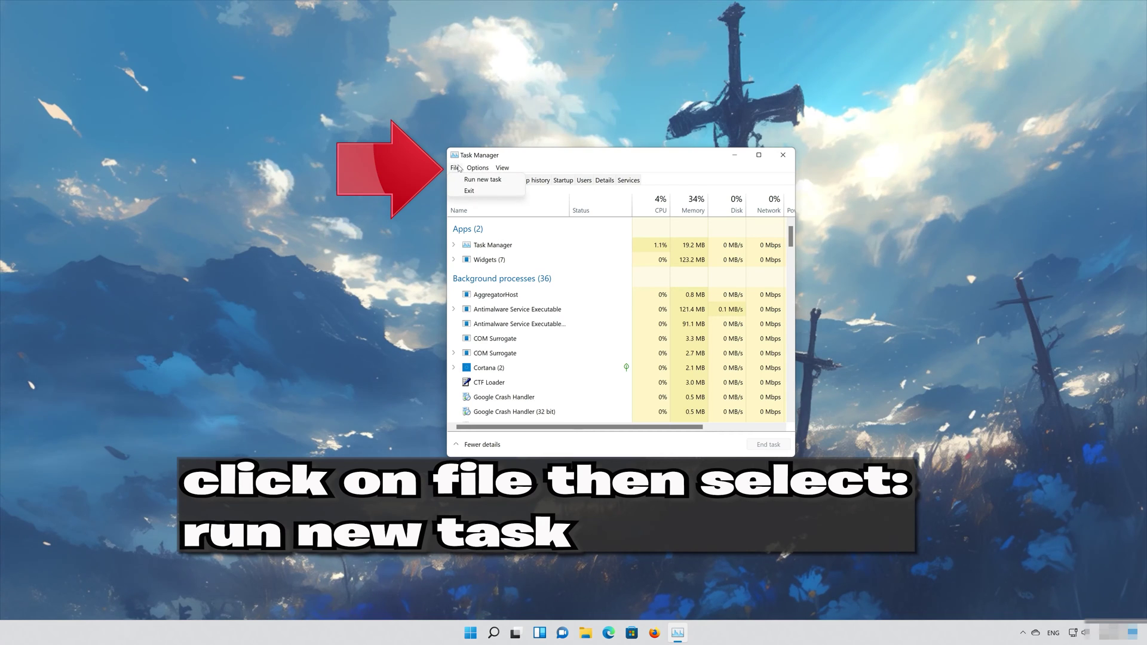
left_click(455, 167)
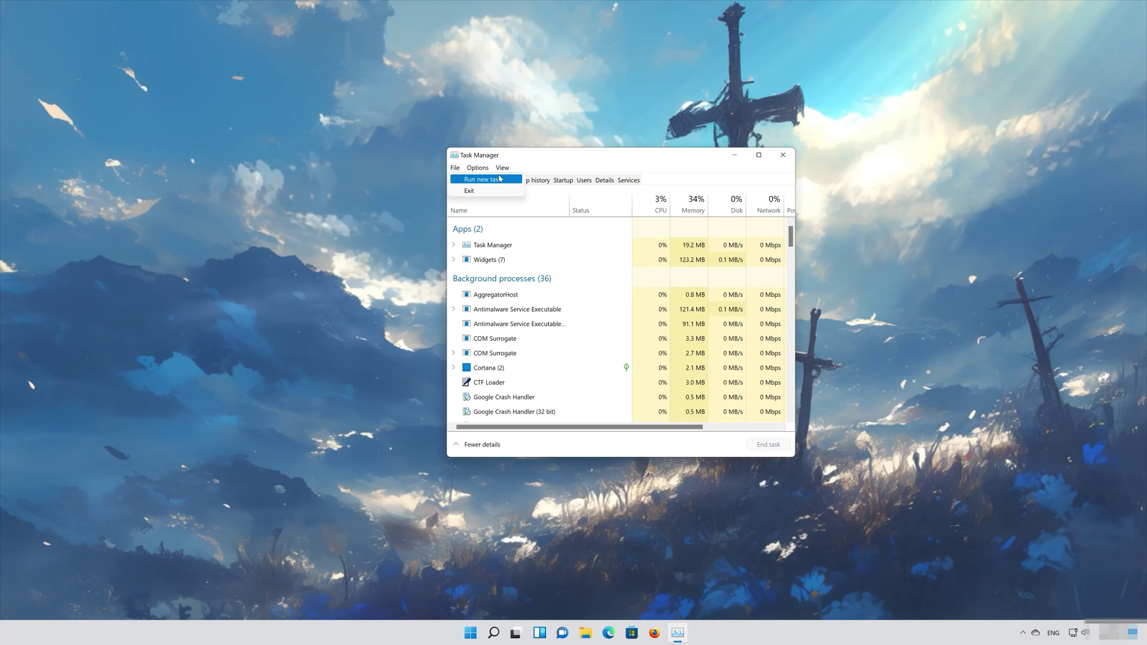
Step: Run 'powershell' as a new task with administrative privileges ticked
left_click(500, 178)
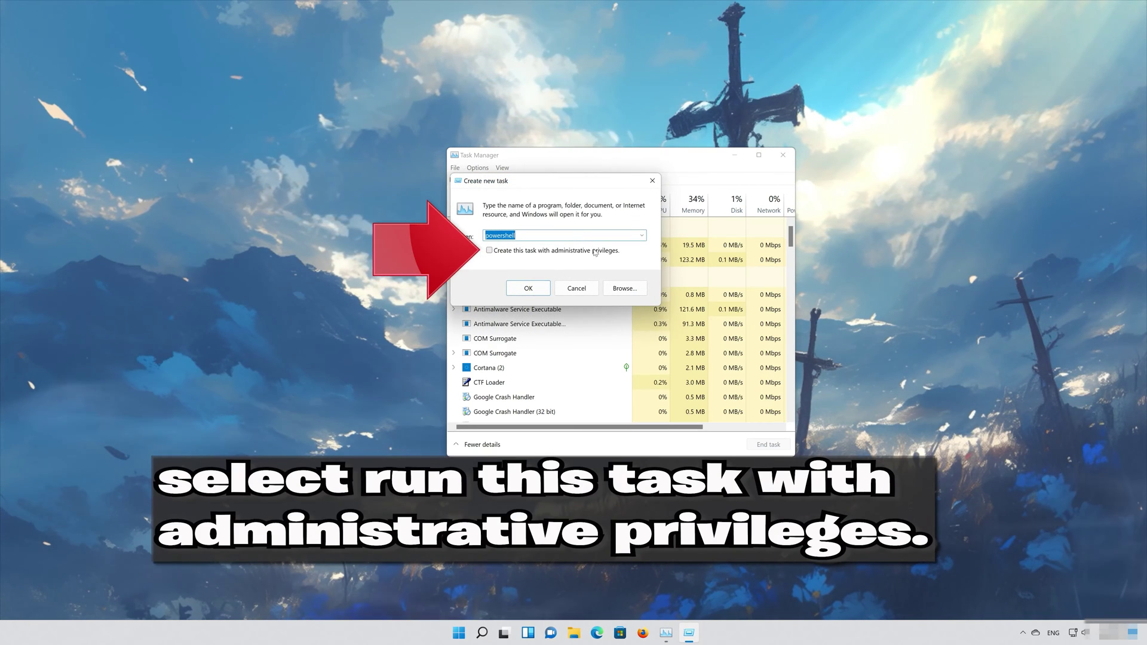
left_click(489, 251)
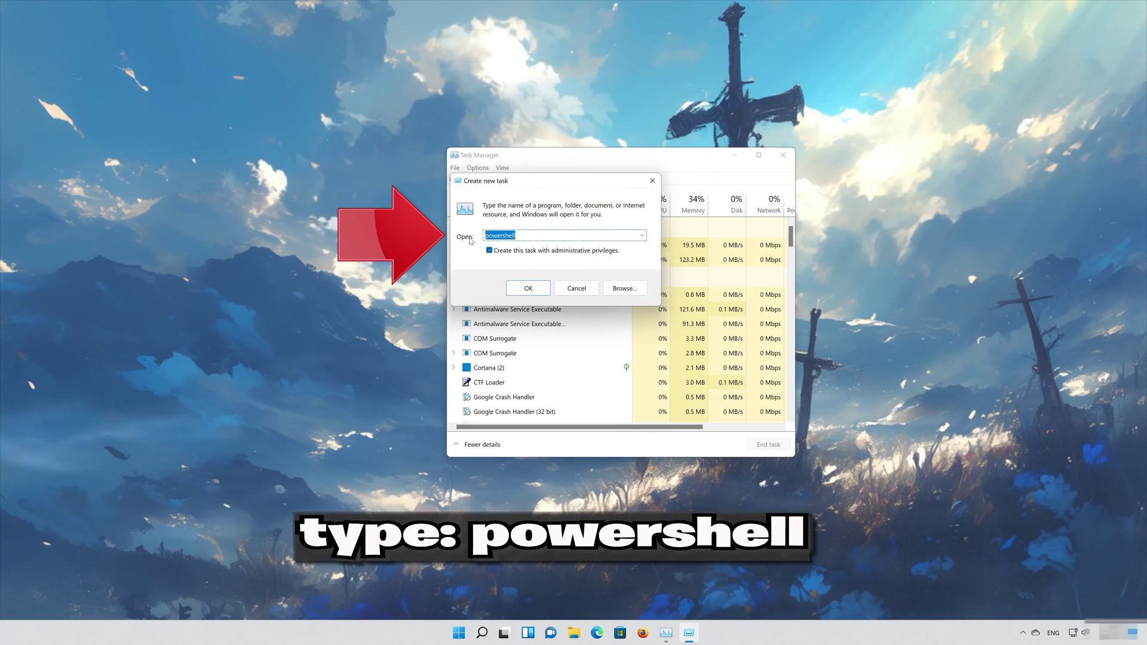
type("pow")
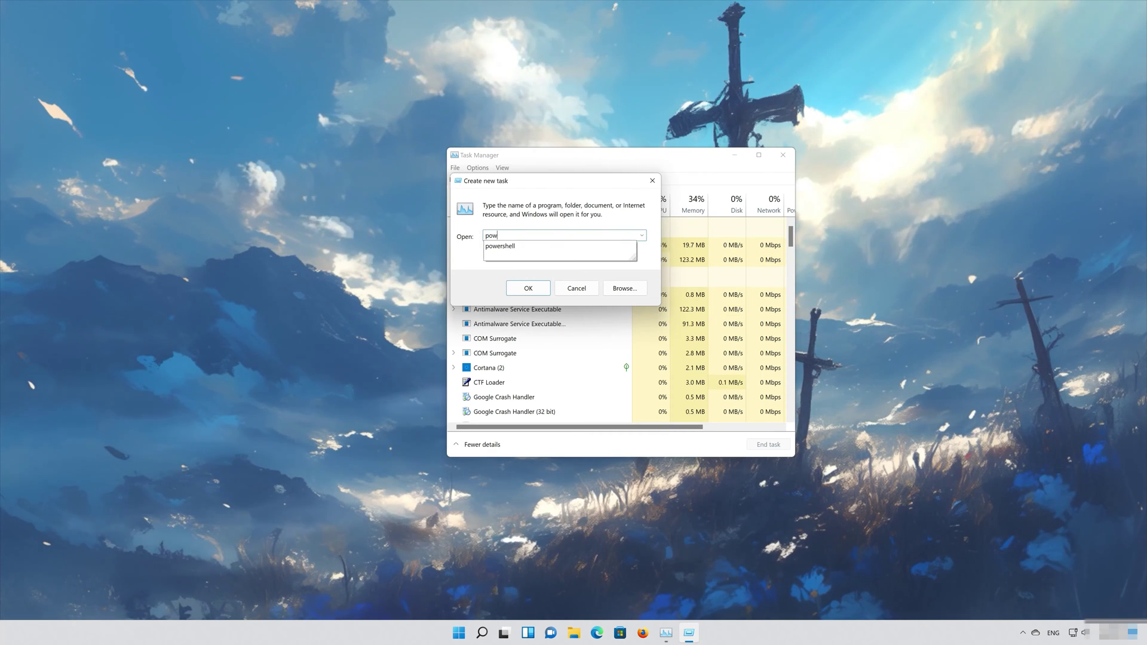
type("ershell")
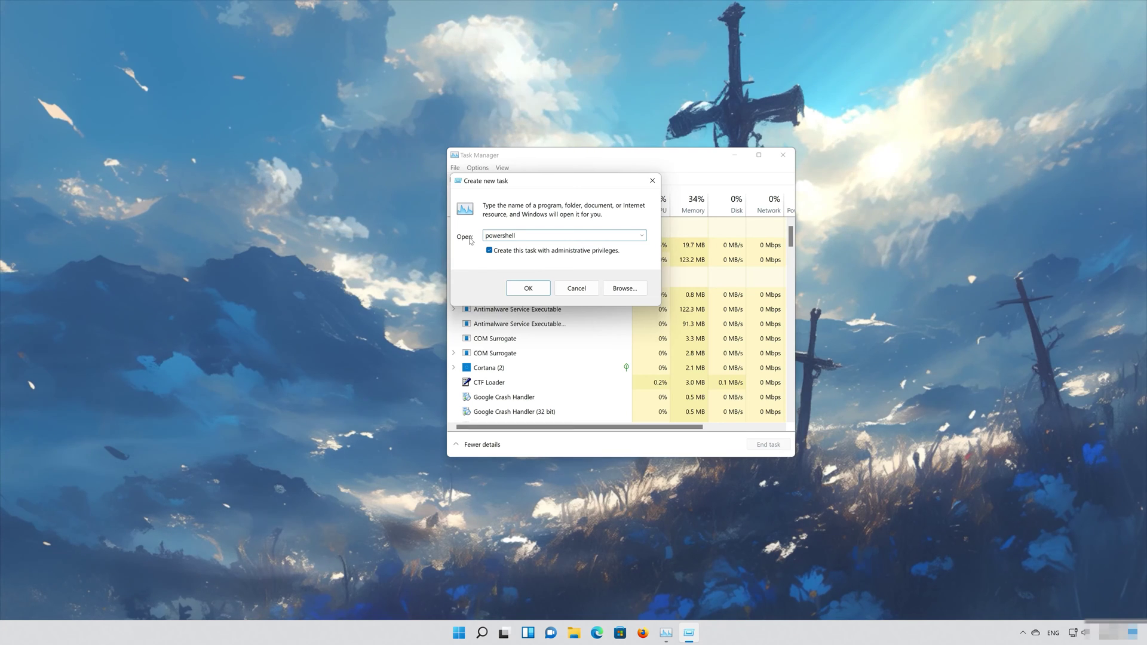
left_click(528, 288)
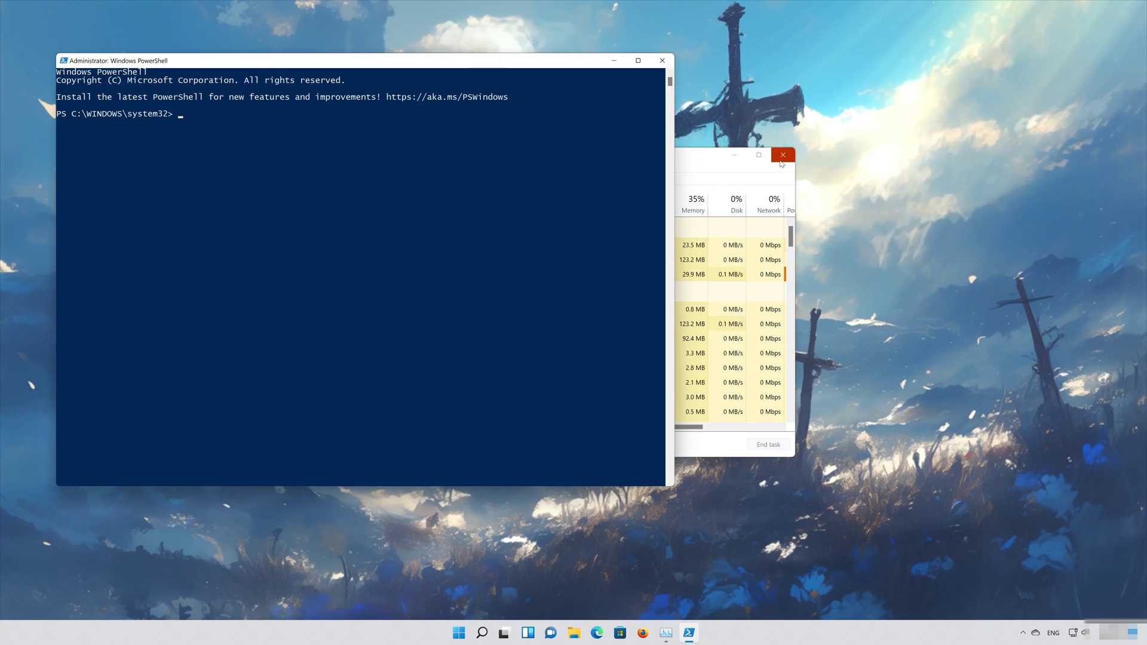
Step: Close Task Manager, reposition and resize the PowerShell window, and run sfc /scannow
left_click(783, 155)
left_click_drag(403, 62, 581, 68)
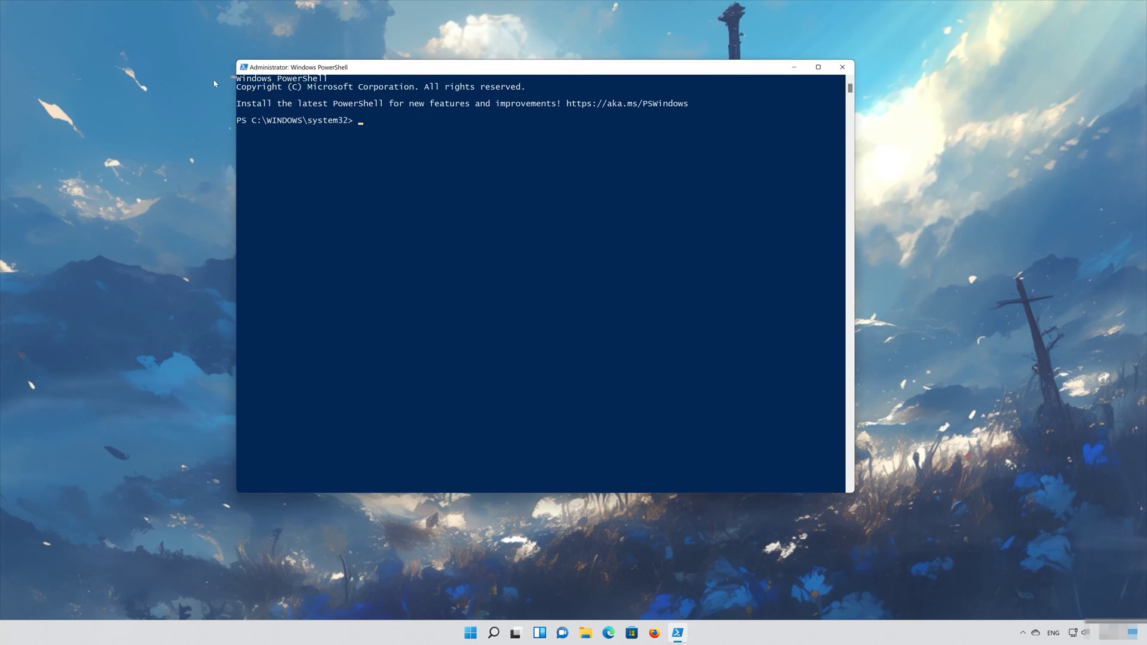
left_click_drag(235, 64, 308, 169)
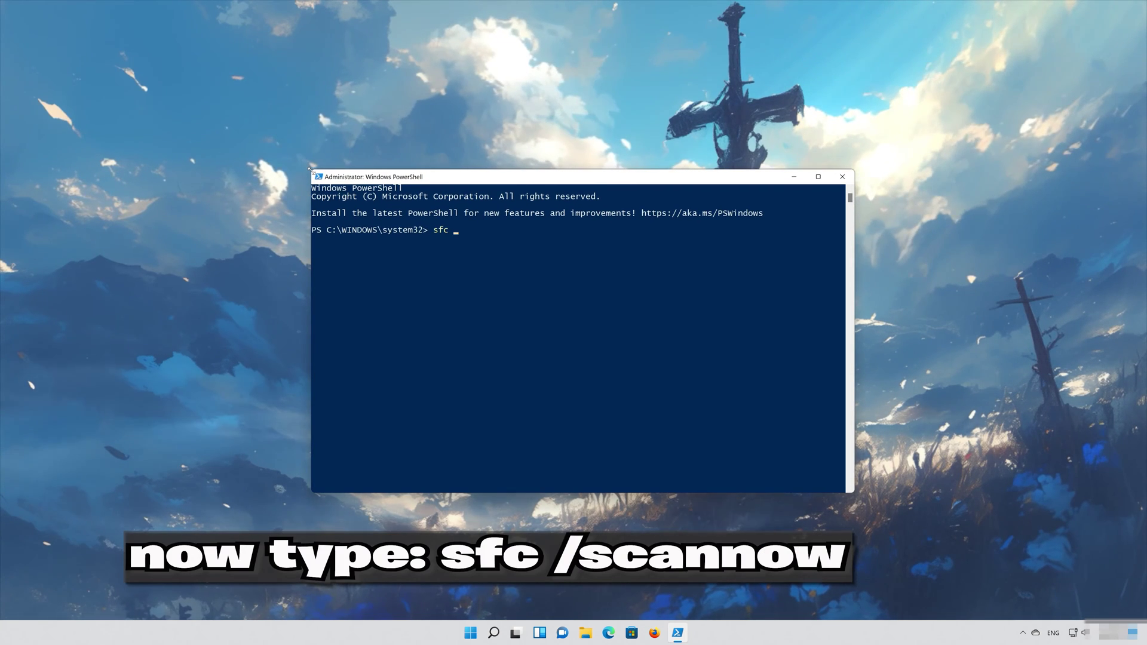
type("/sc")
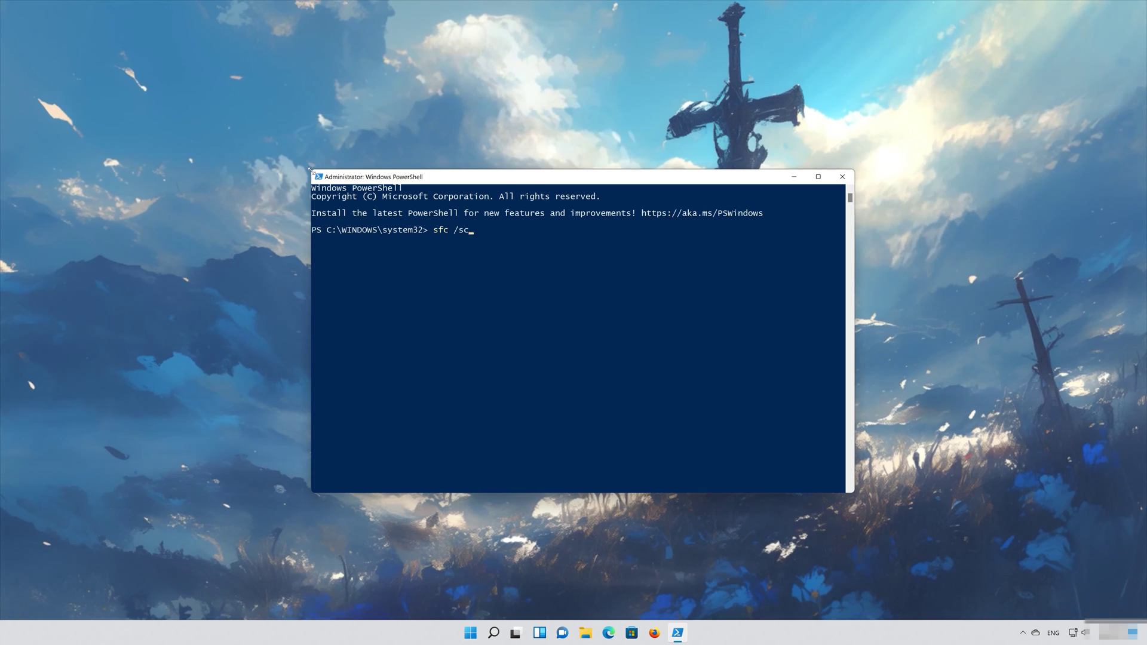
type("annow")
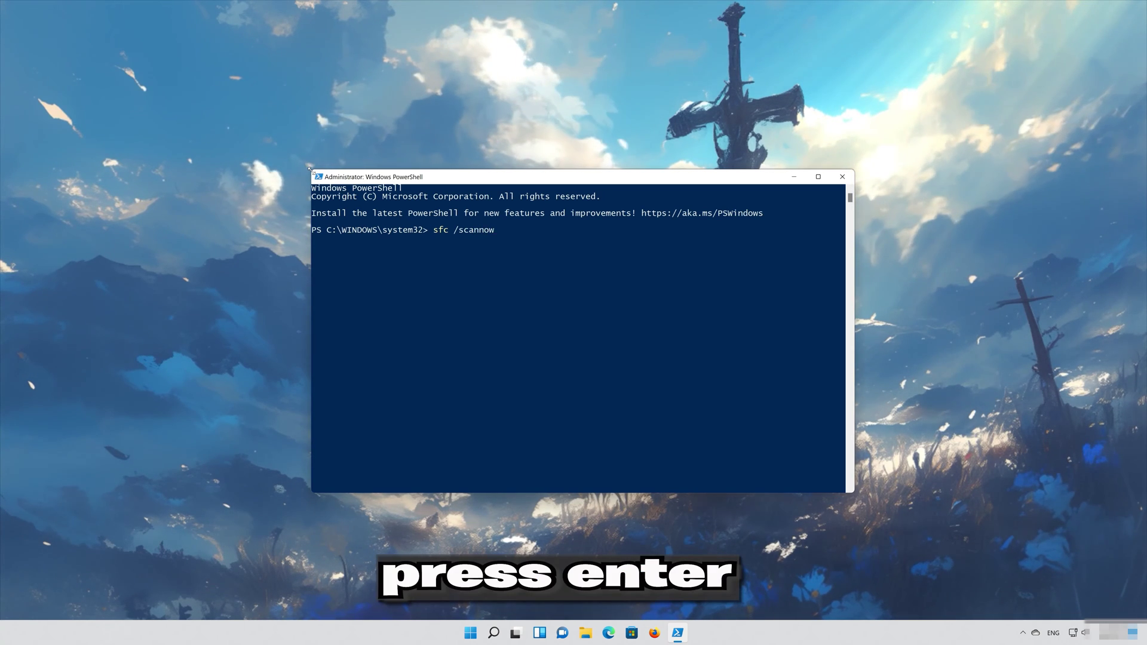
key("Return")
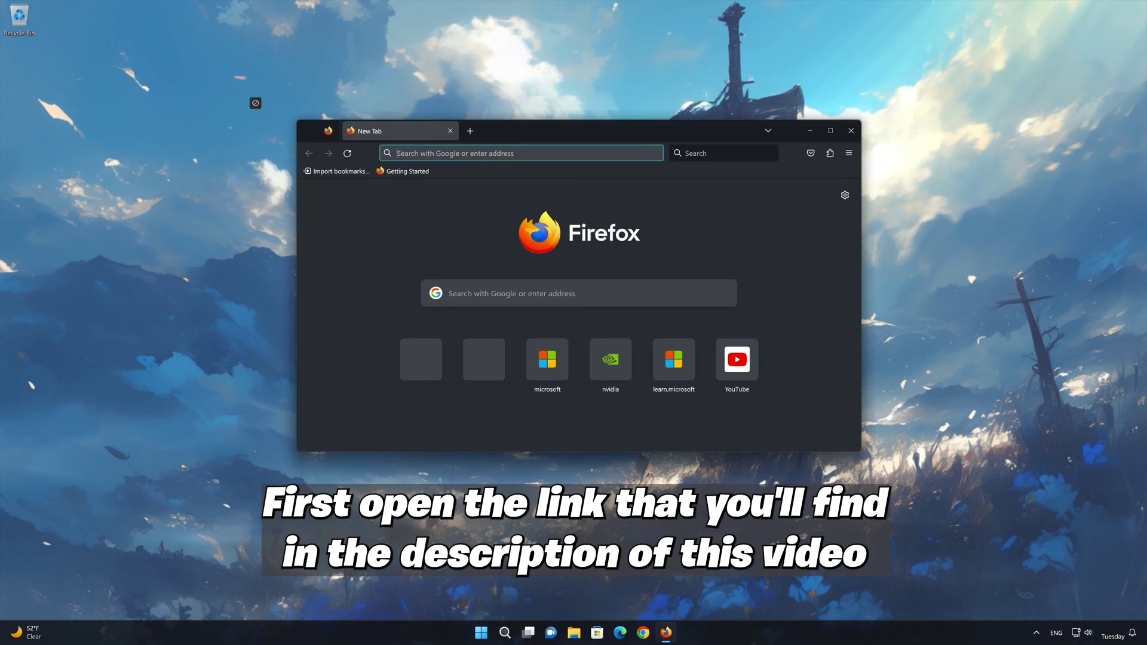
Step: Paste the Microsoft Windows 11 download URL into Firefox's address bar and load it
right_click(518, 155)
left_click(534, 232)
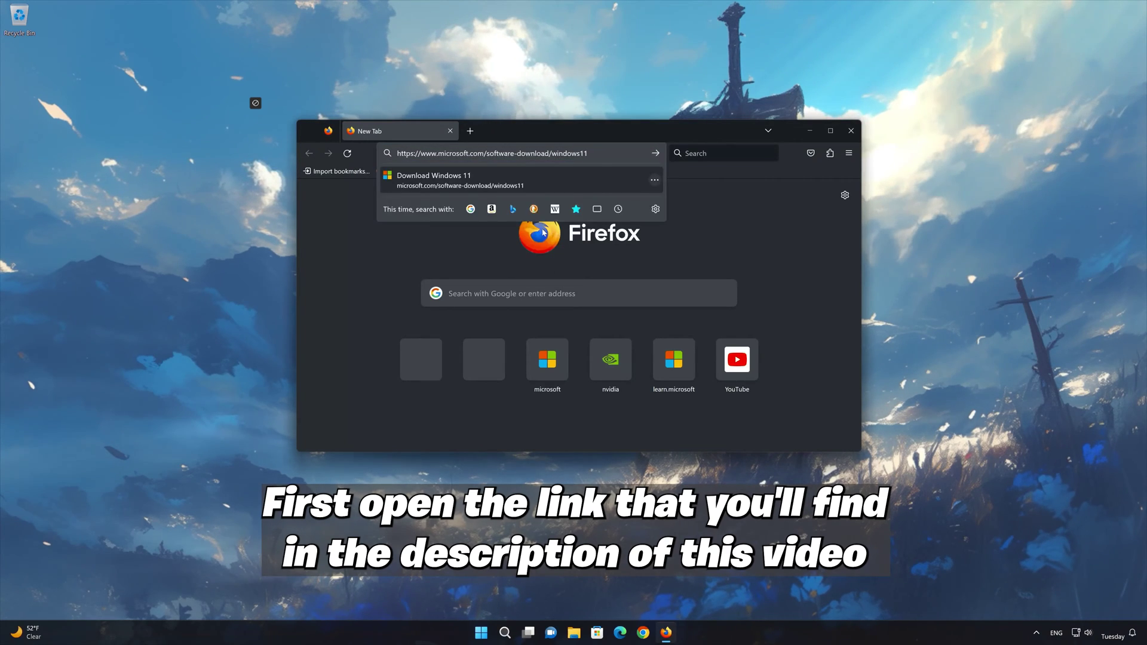
key("Return")
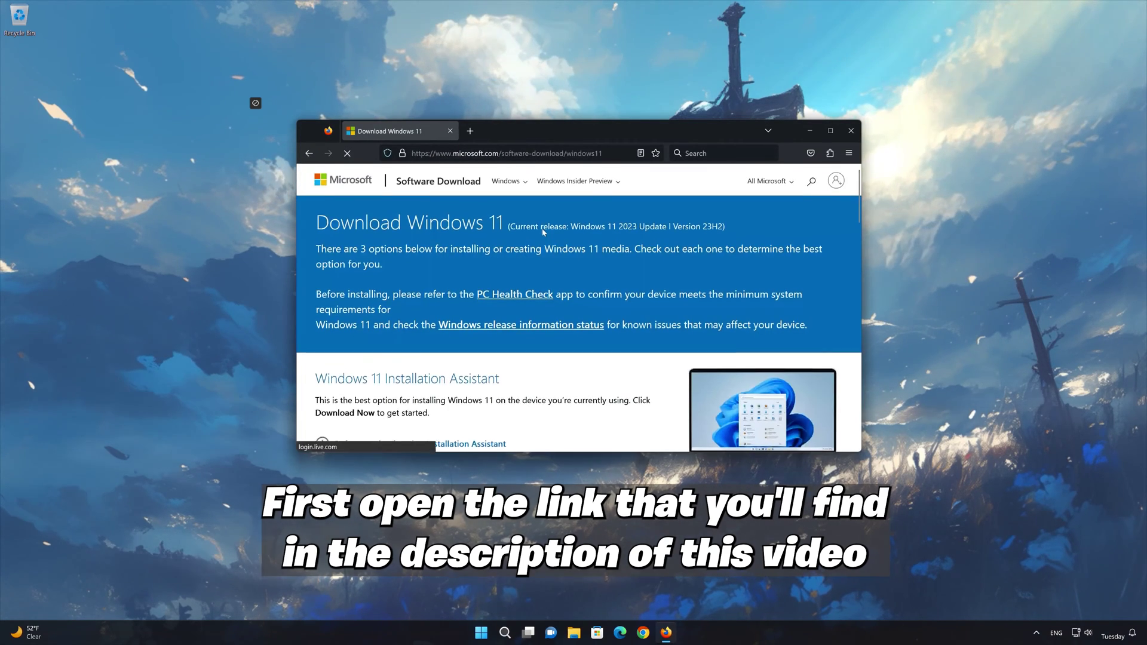
Step: Download mediacreationtool.exe from Create Windows 11 Installation Media, then close Firefox
scroll(545, 239, "down", 3)
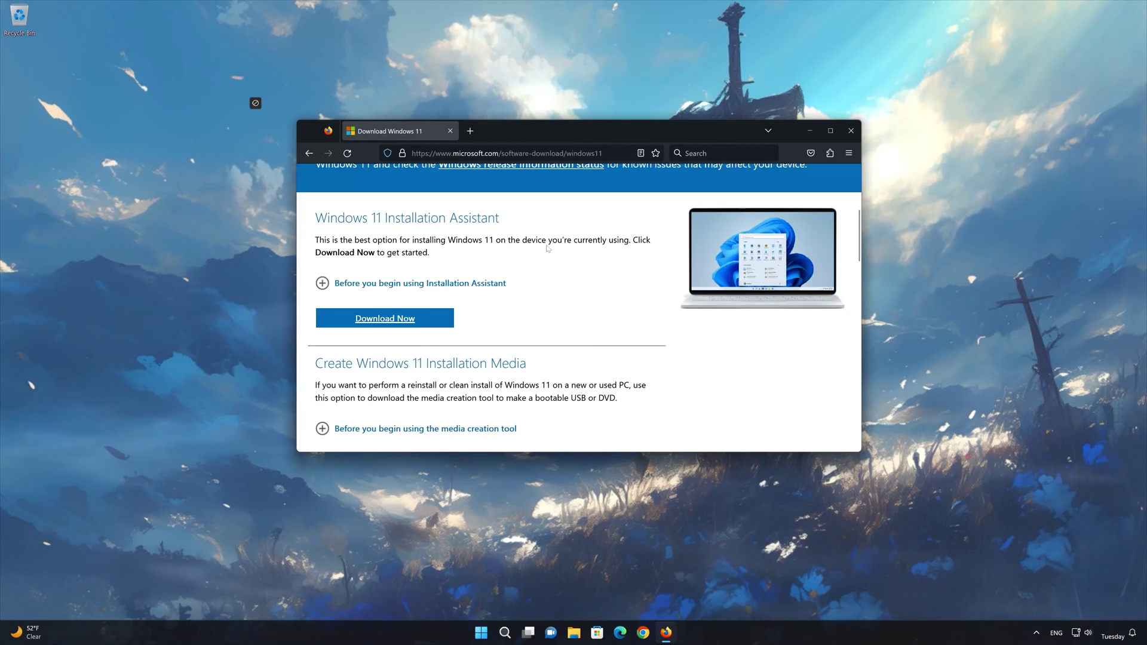
scroll(548, 249, "down", 1)
scroll(548, 249, "down", 4)
scroll(547, 249, "up", 2)
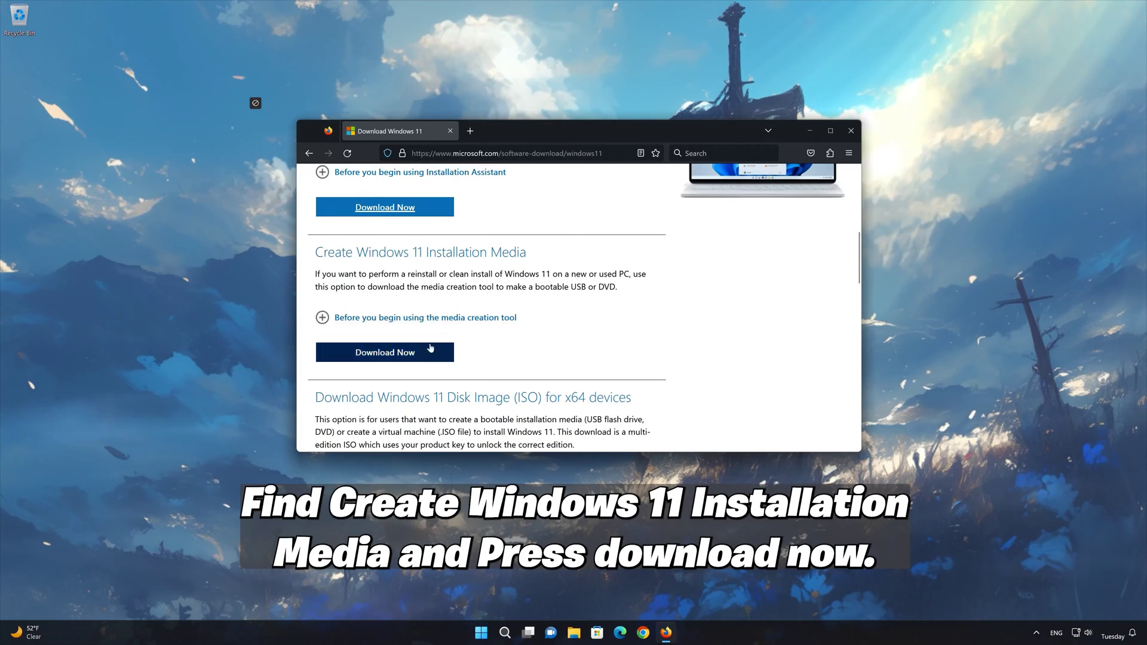
left_click(398, 355)
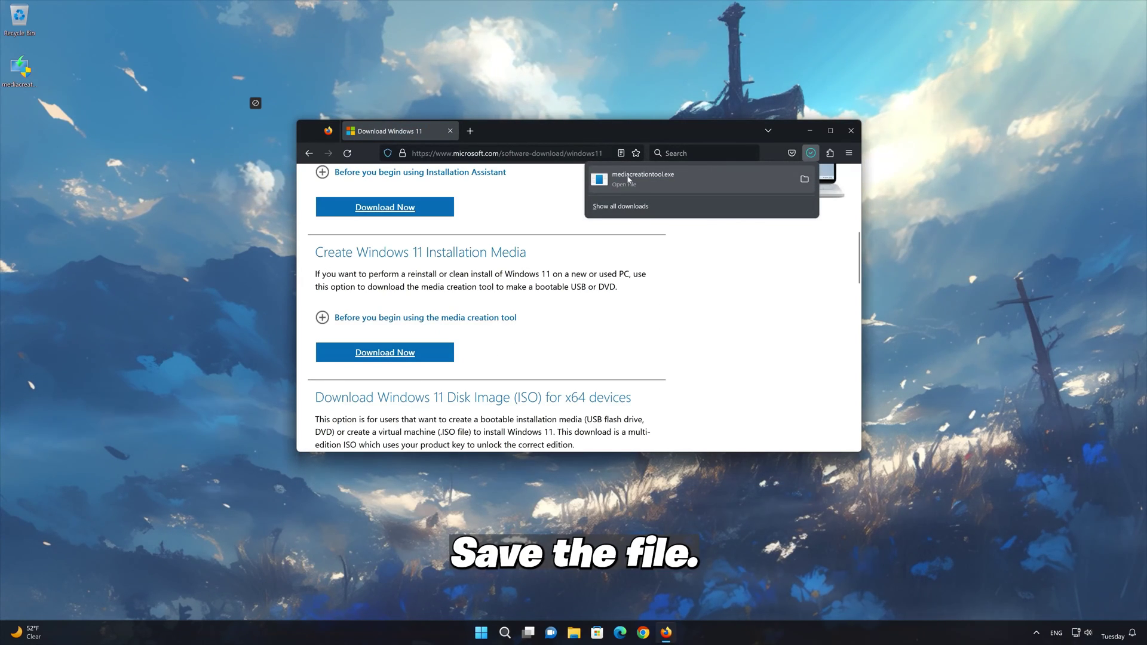
left_click(851, 132)
left_click(851, 130)
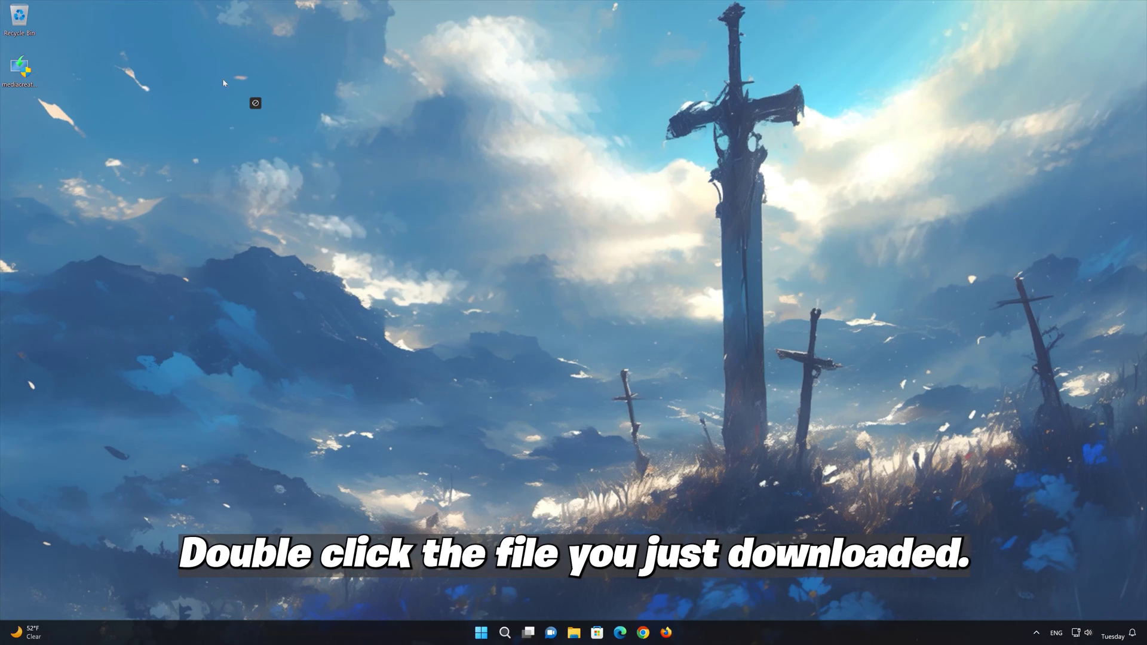
Step: Launch mediacreationtool, accept the license, keep the recommended edition, and choose ISO file
double_click(24, 76)
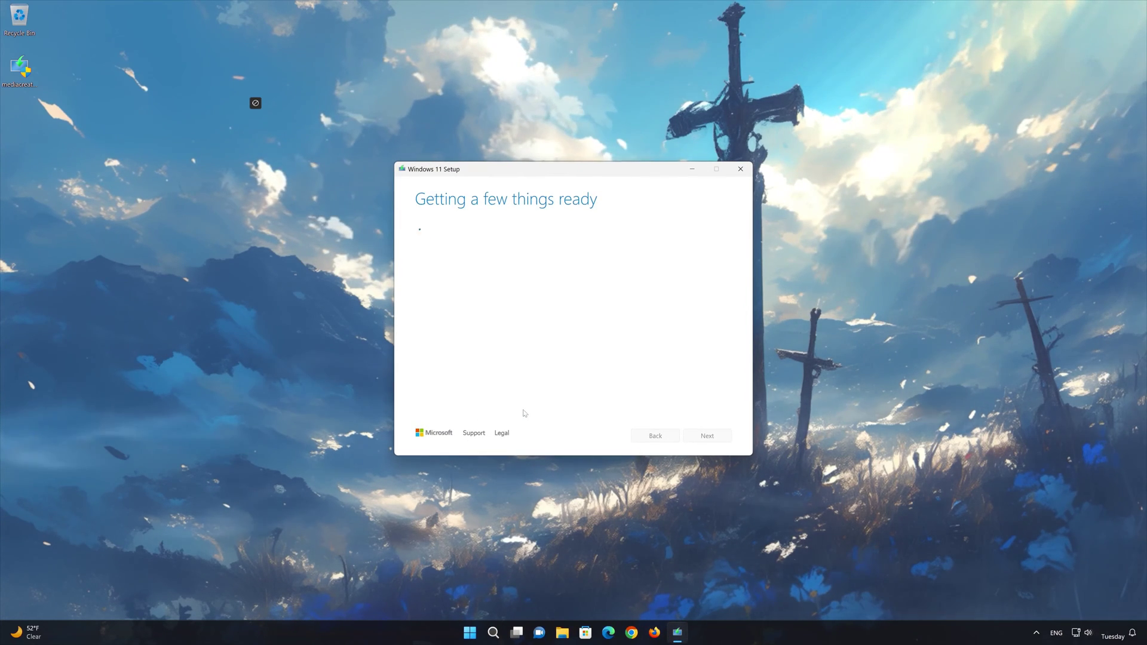
left_click(713, 441)
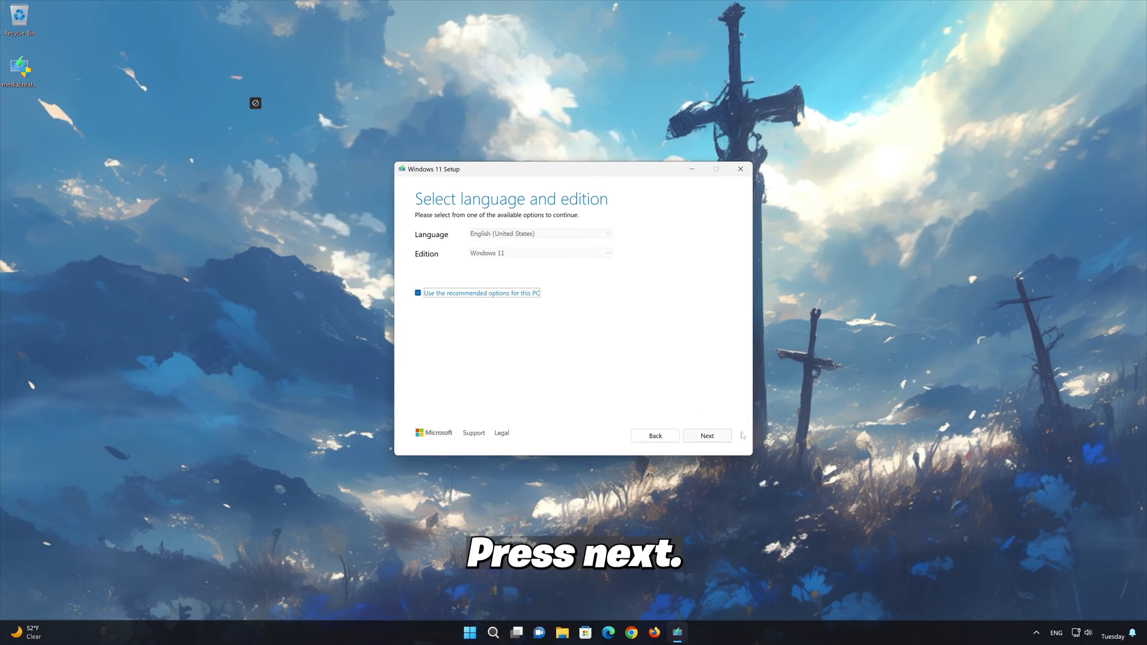
left_click(726, 441)
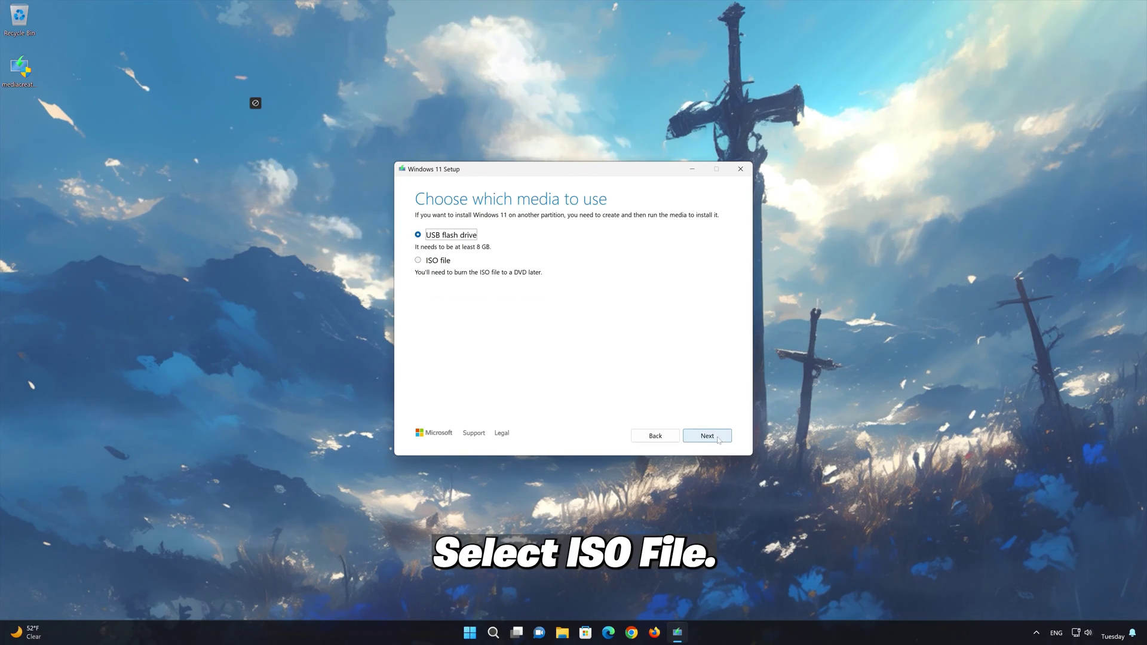
left_click(419, 261)
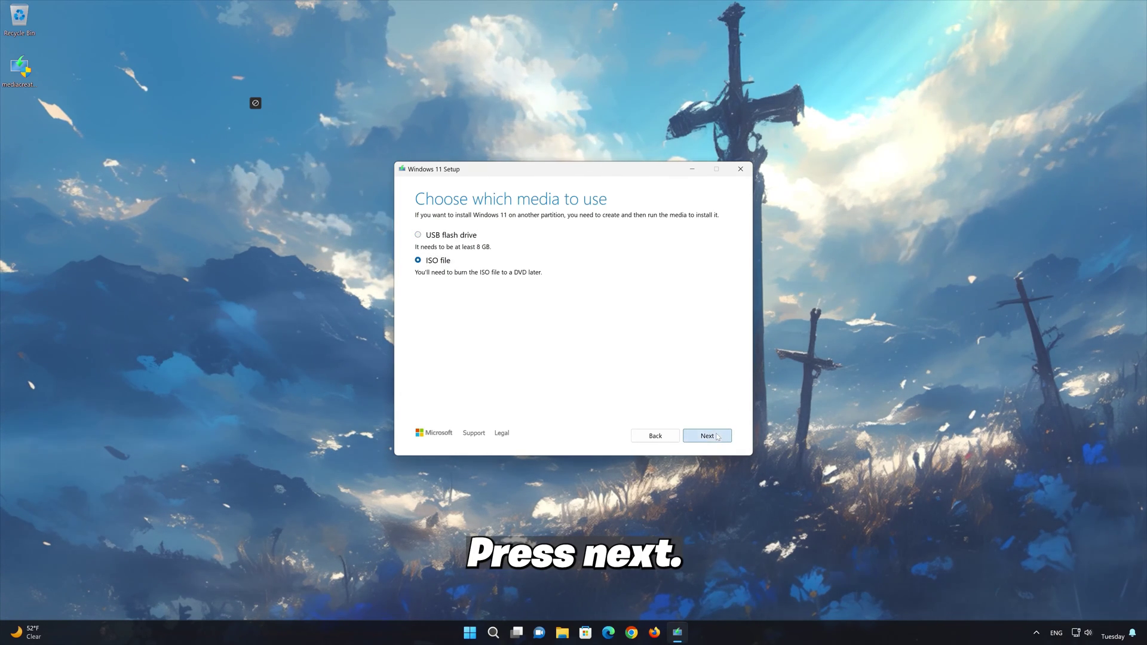
left_click(717, 437)
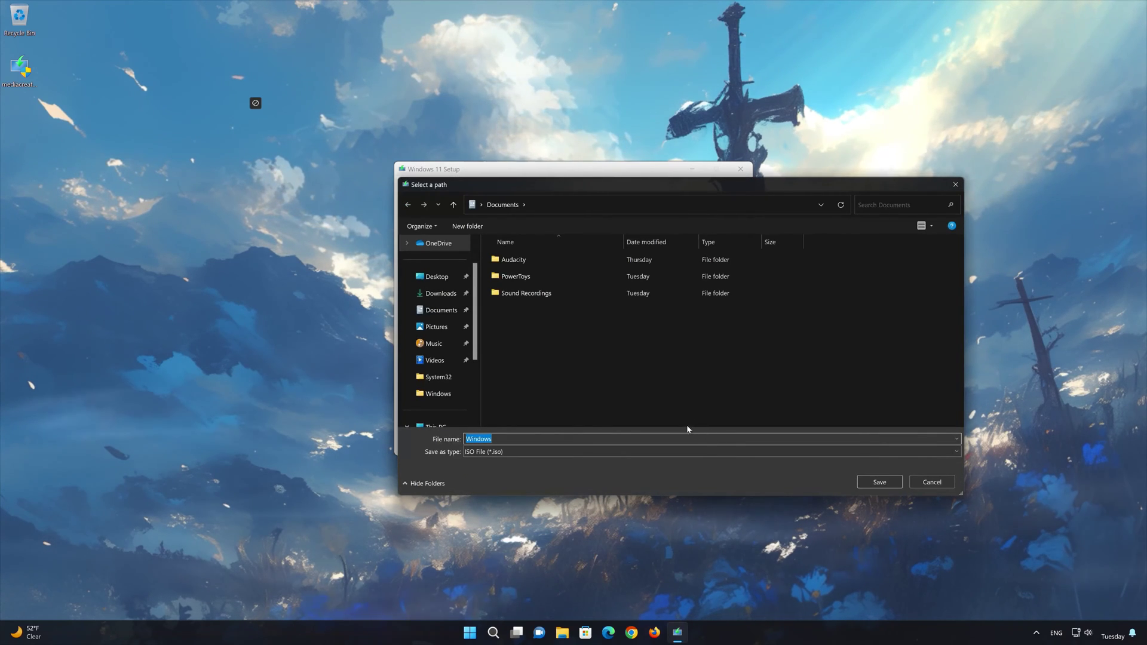
Step: Save the ISO to the Desktop as 'Windows11' and start the download
left_click(421, 279)
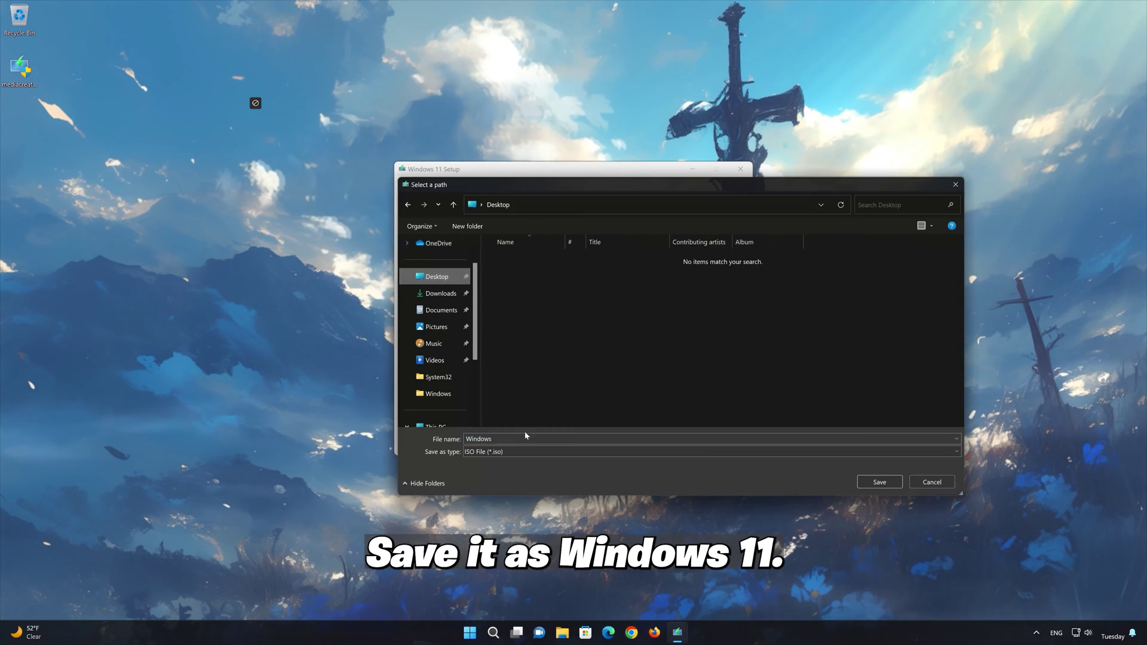
left_click(492, 439)
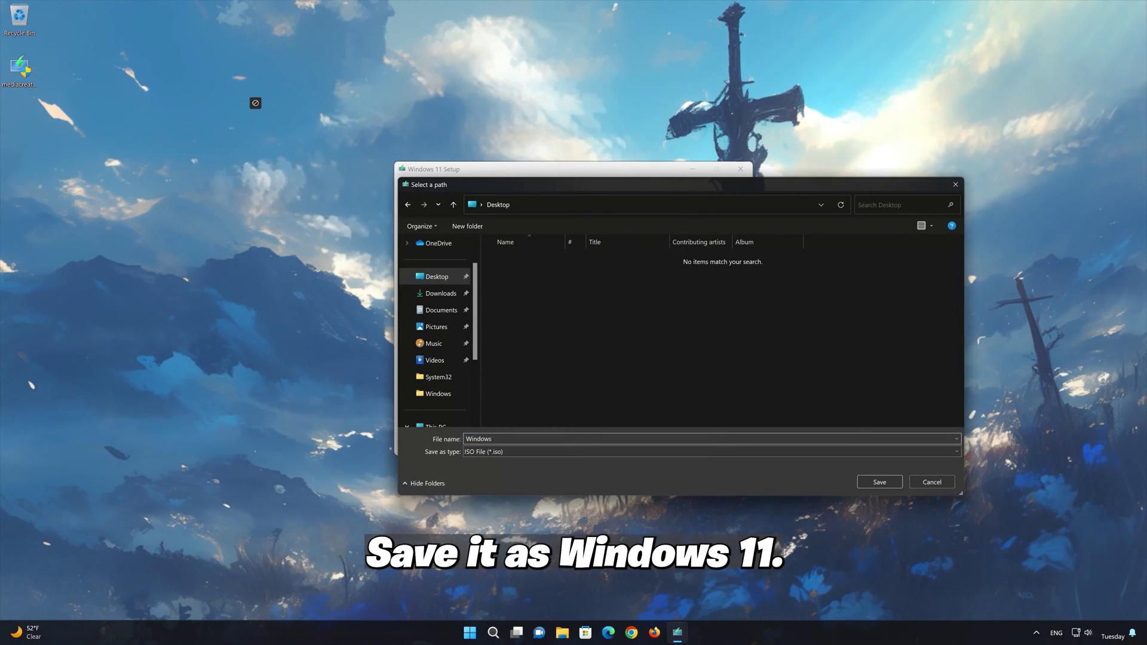
type("11")
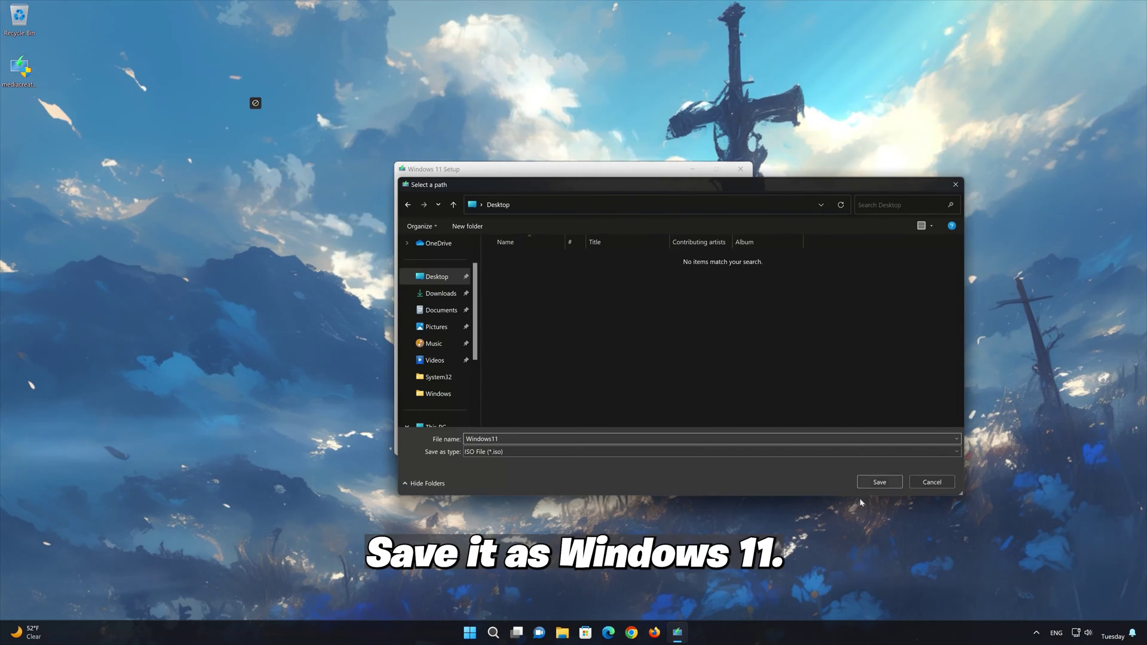
left_click(885, 482)
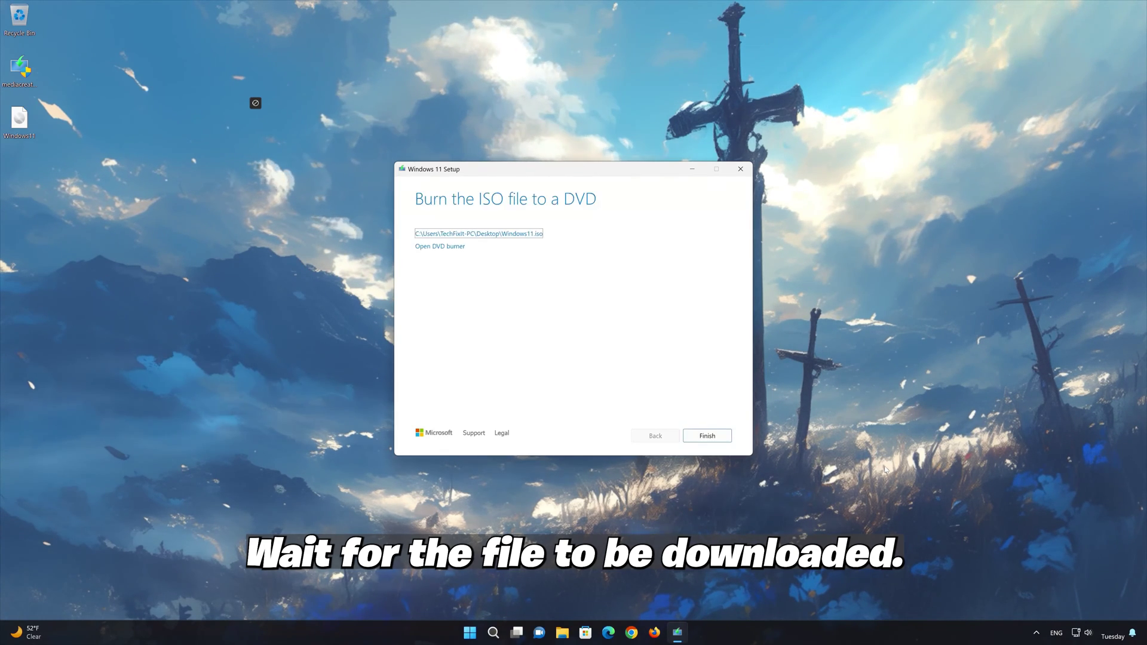
Step: Close Setup and mount the desktop's Windows11 ISO as DVD Drive (E:) in File Explorer
left_click(707, 436)
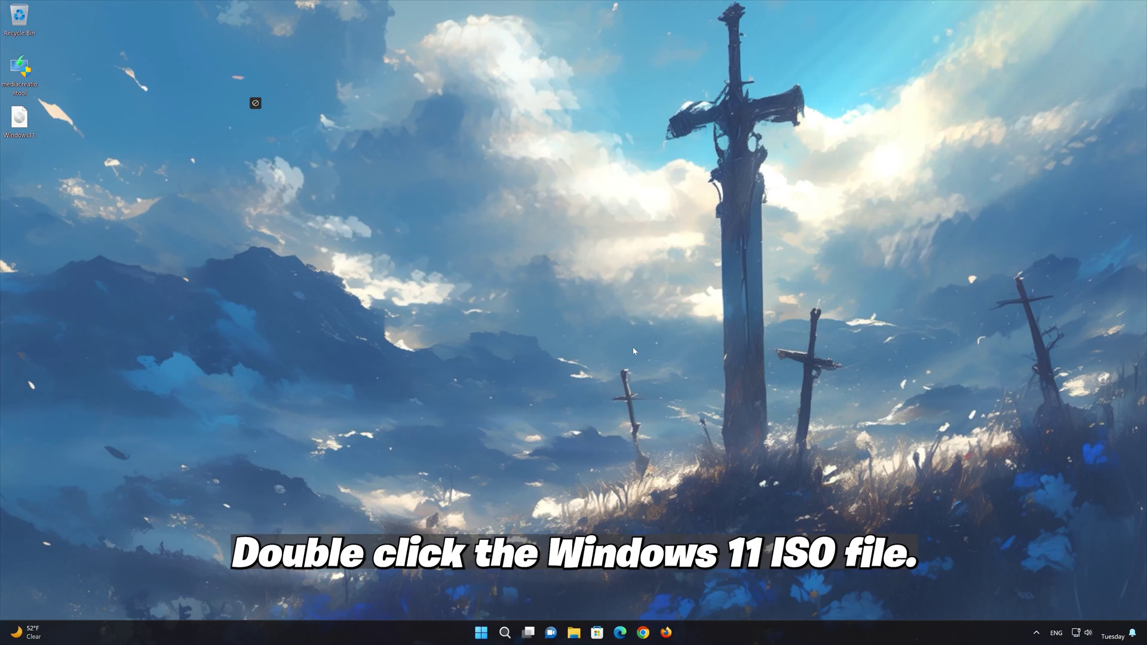
left_click(20, 121)
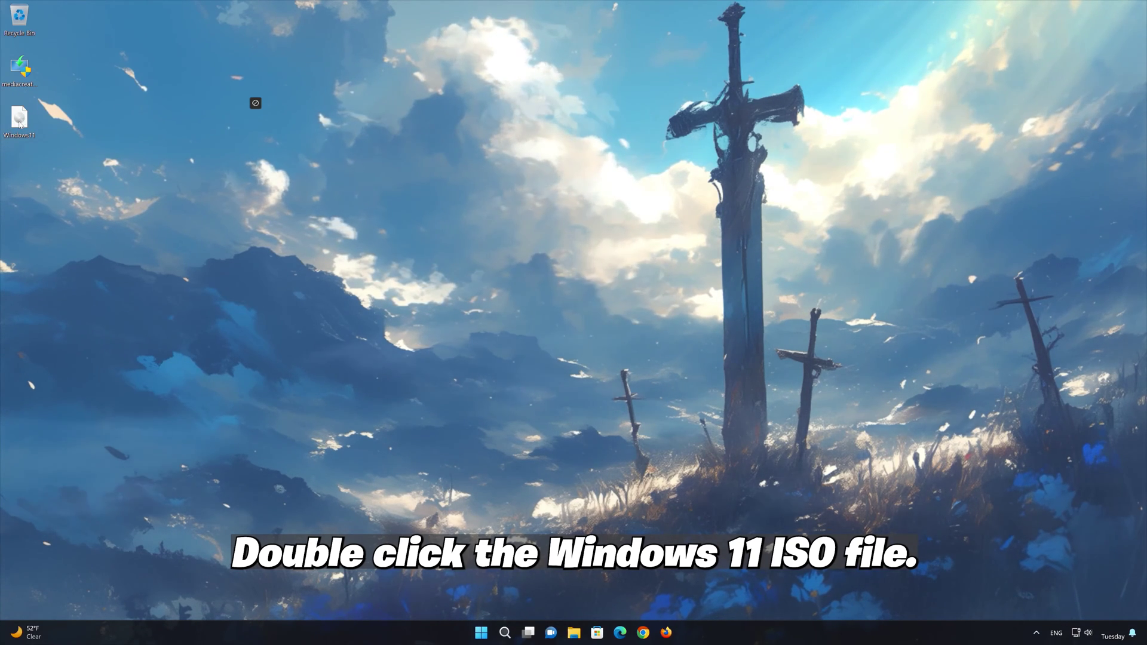
double_click(20, 121)
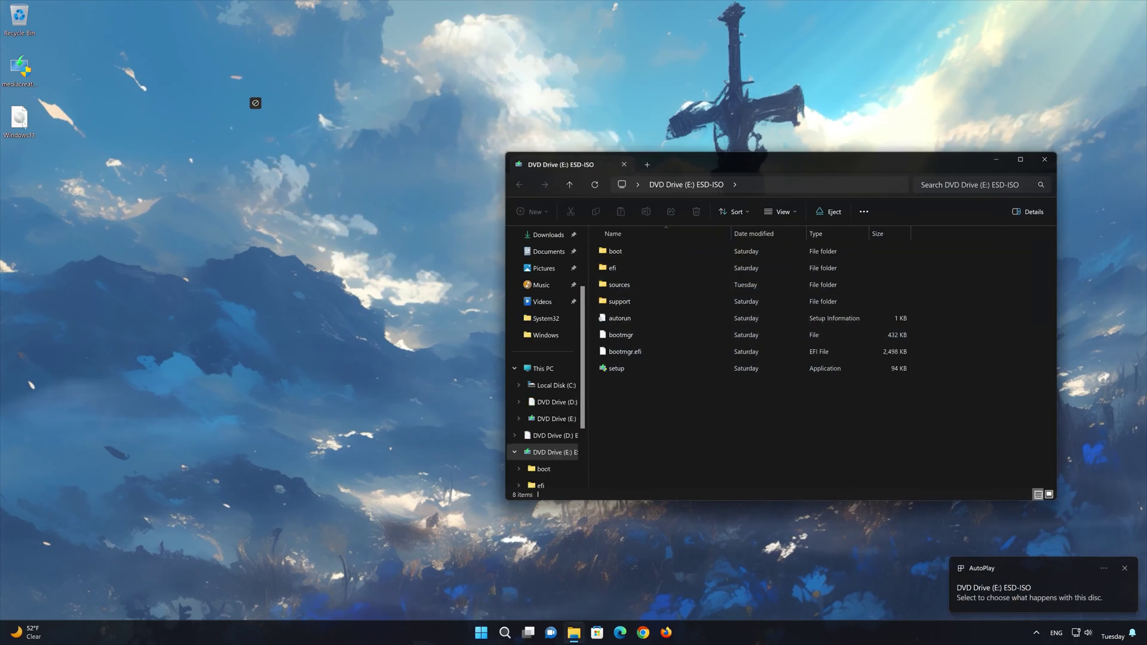
left_click_drag(698, 162, 583, 128)
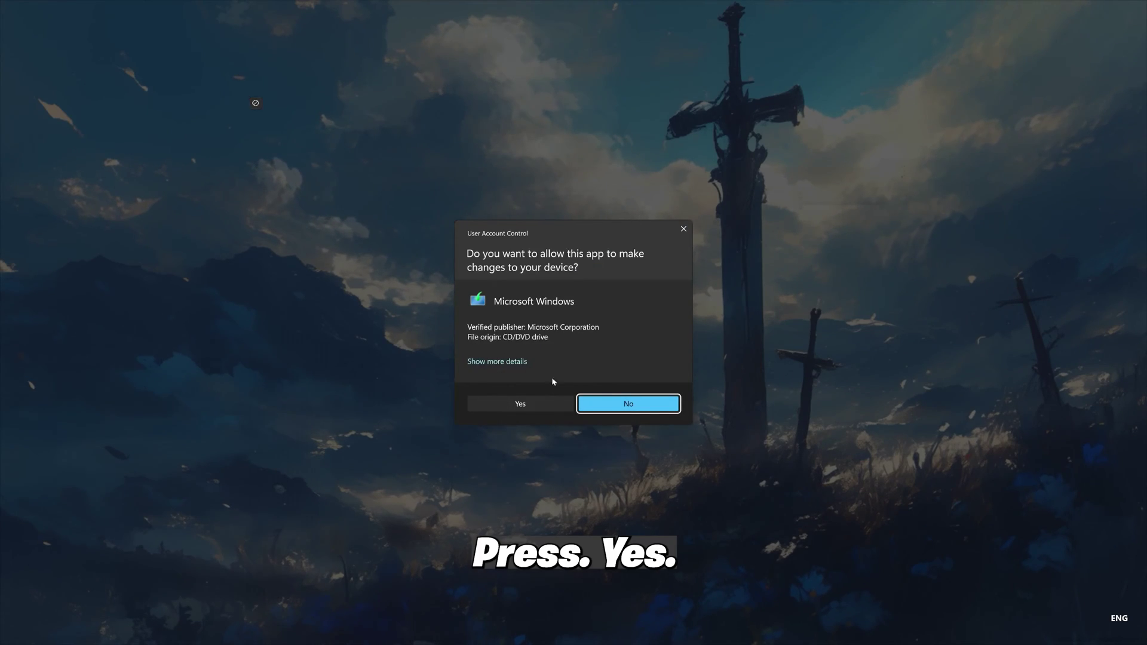
Step: Allow Windows 11 Setup to make changes, get past the introduction, and accept the license terms
left_click(520, 405)
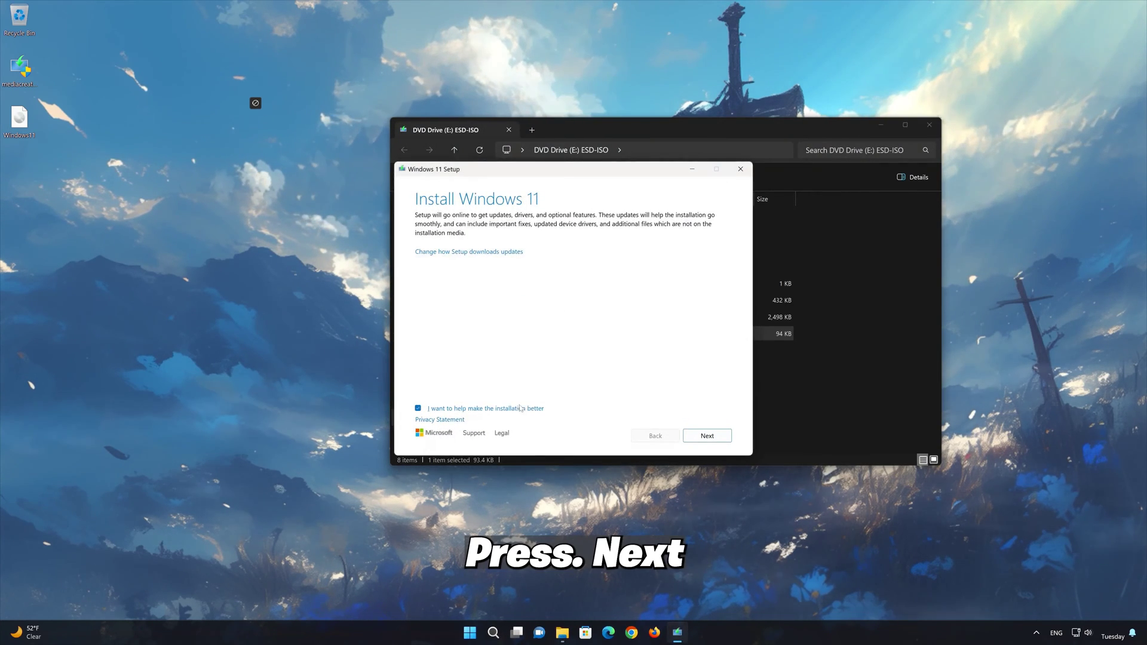
left_click(710, 440)
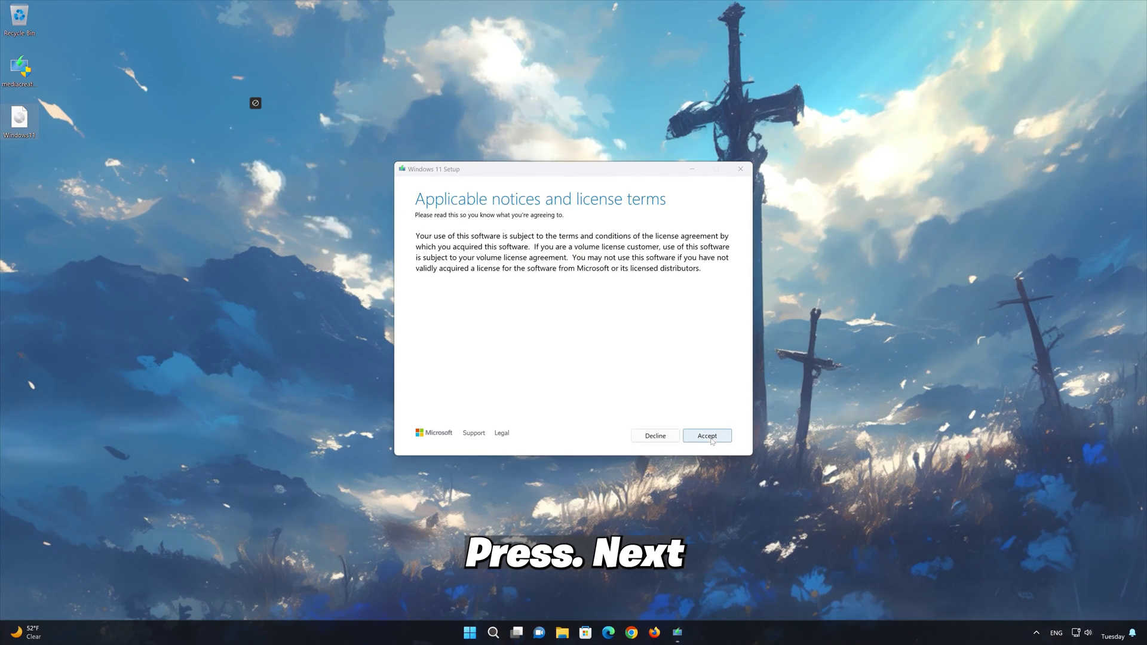
left_click(711, 436)
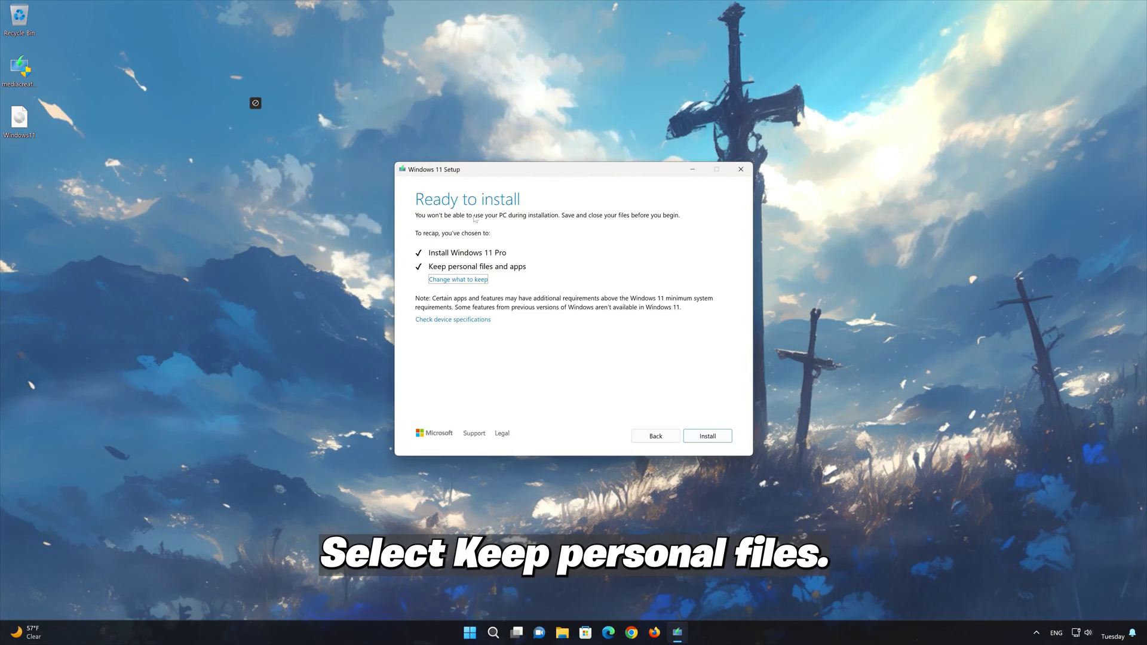
Step: Confirm 'Keep personal files and apps' and begin installing Windows 11 Pro
left_click(433, 282)
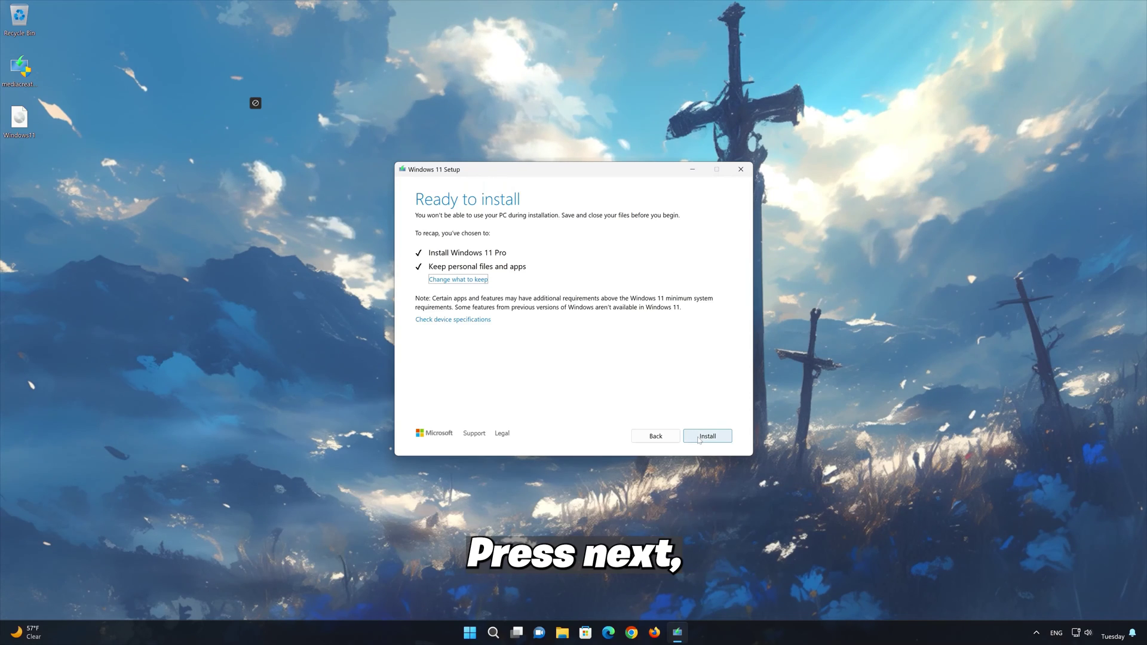
left_click(700, 436)
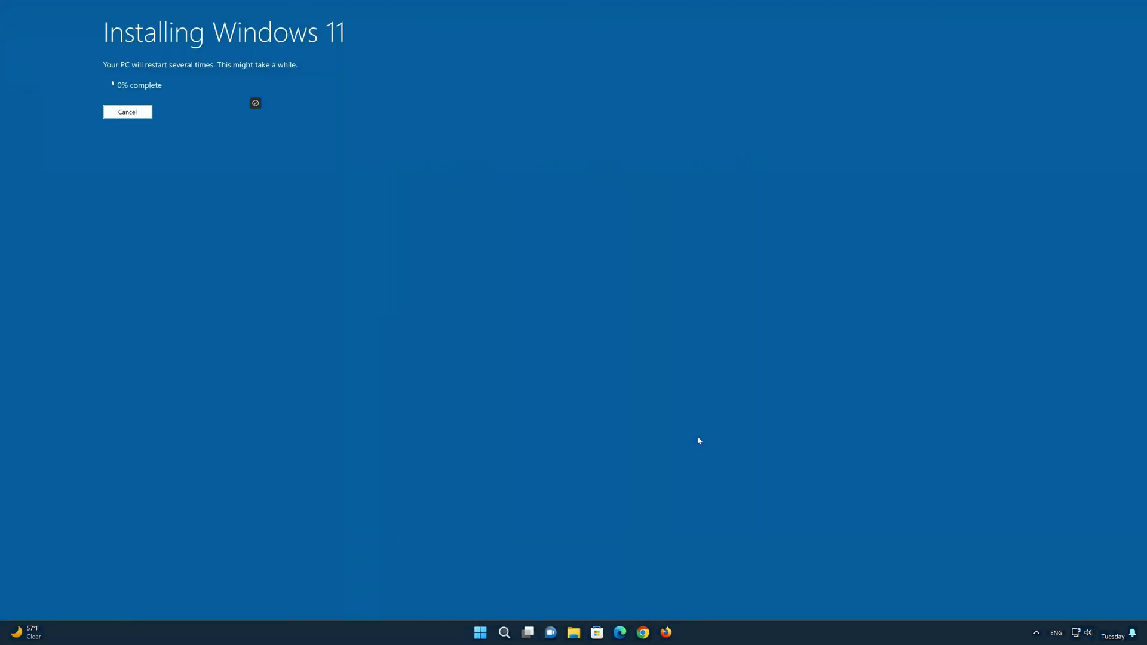